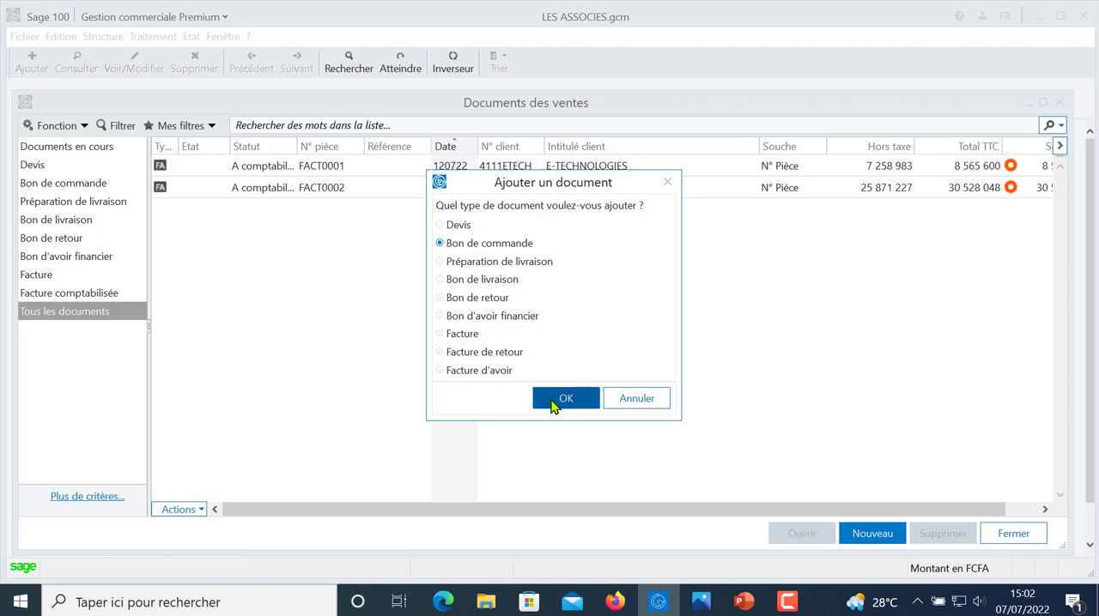
- Create a new sales document of type Bon de commande and select TECH COM as its client
left_click(556, 401)
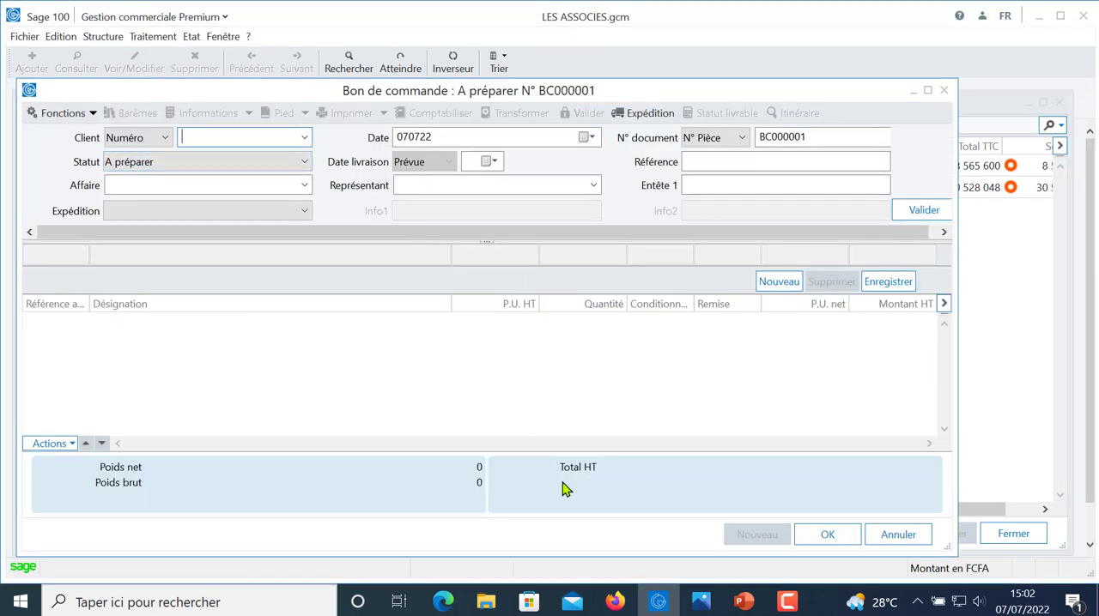
left_click(740, 605)
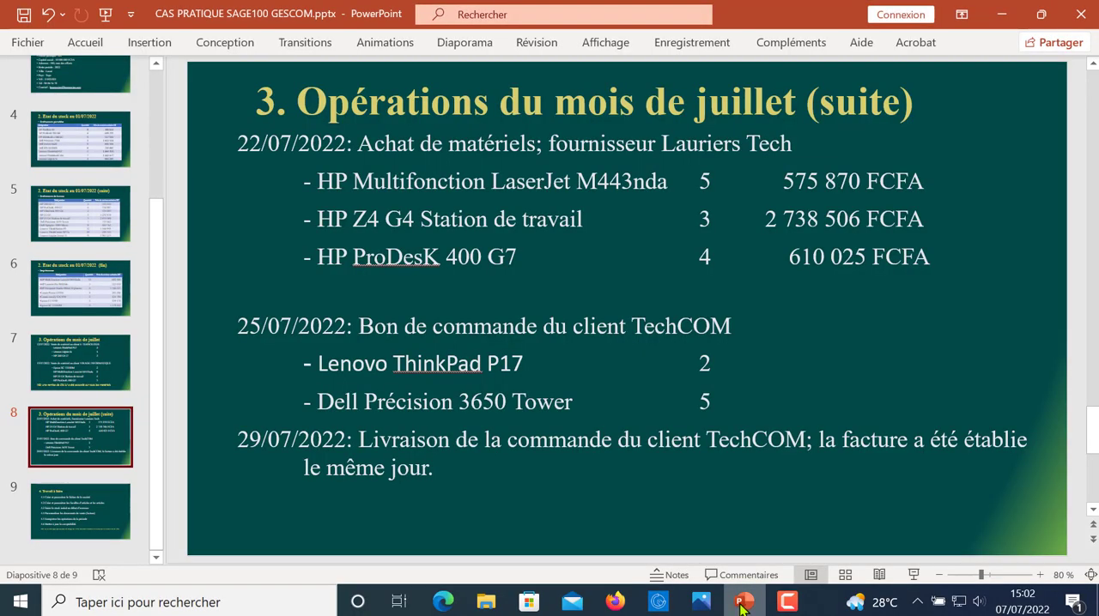
left_click(740, 606)
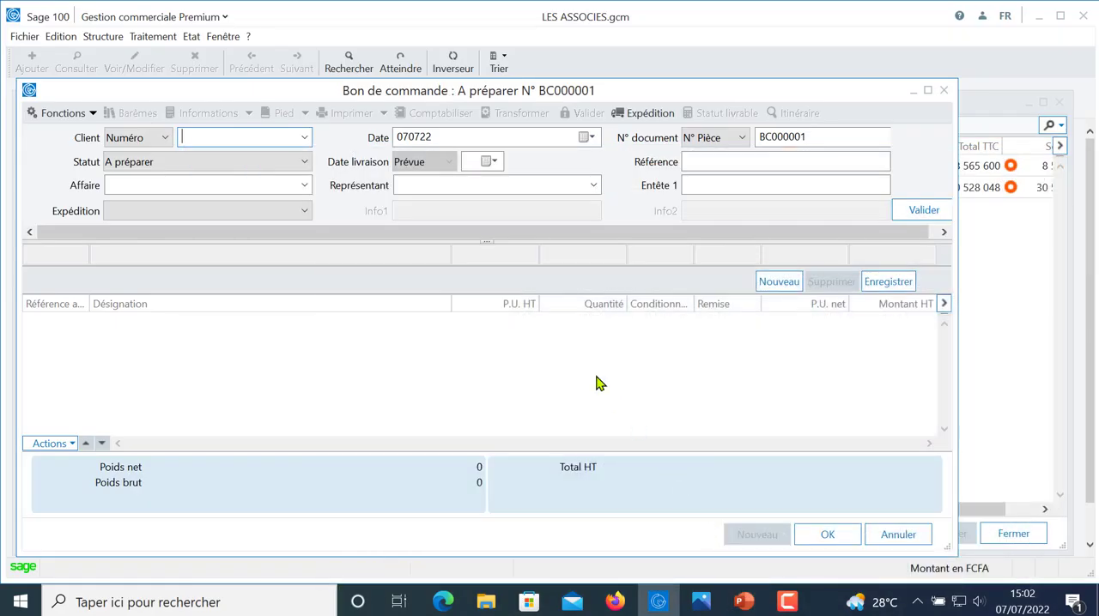
left_click(305, 139)
left_click(297, 156)
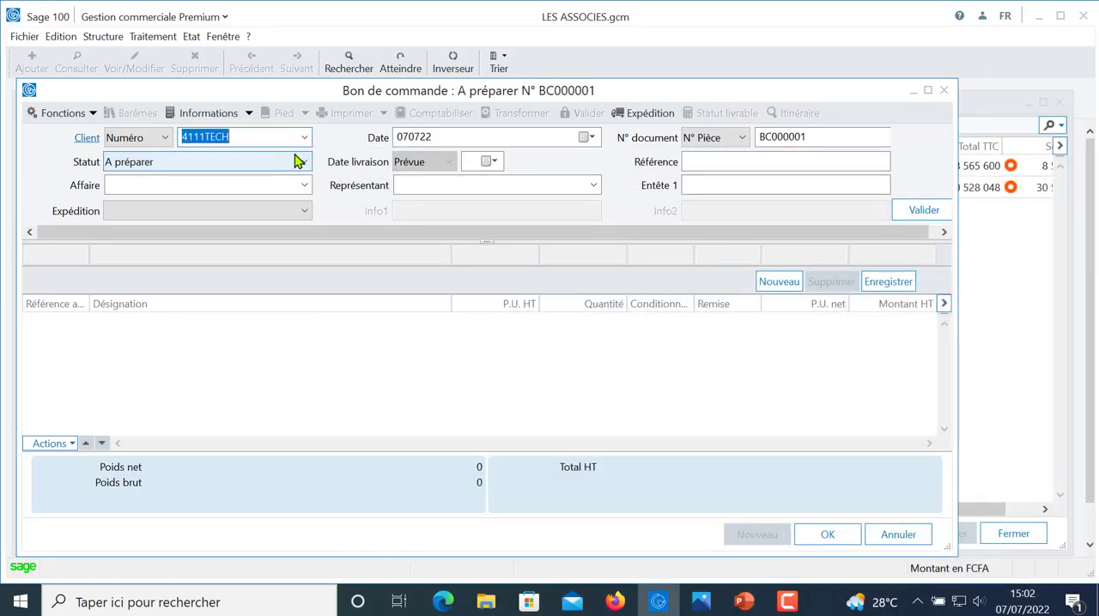
key("Tab")
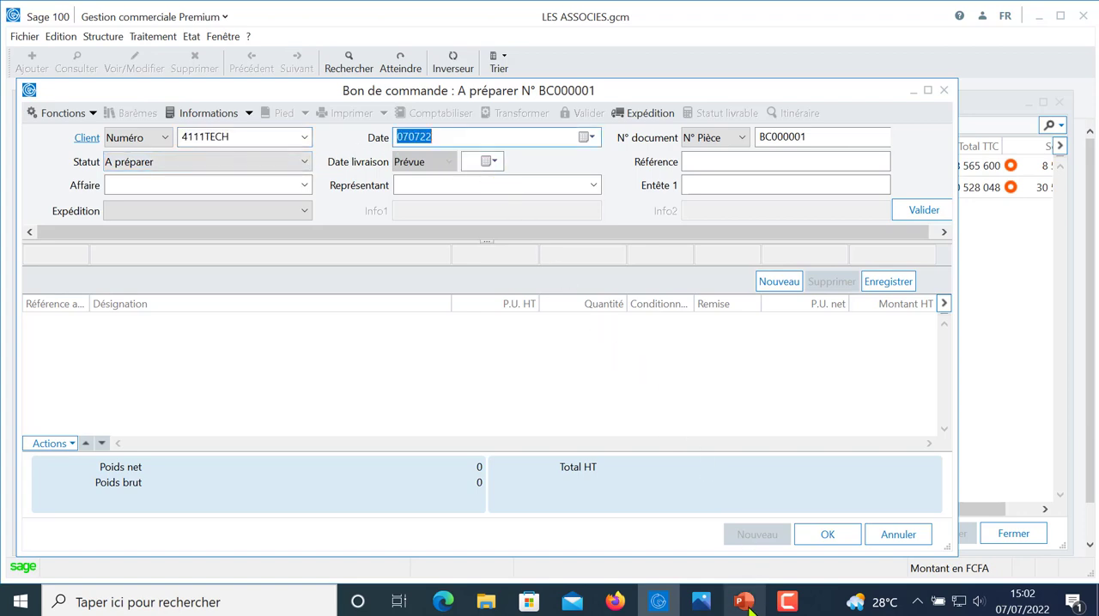
- Check the TechCOM order date in the PowerPoint case study and set the document date to 250722
left_click(746, 605)
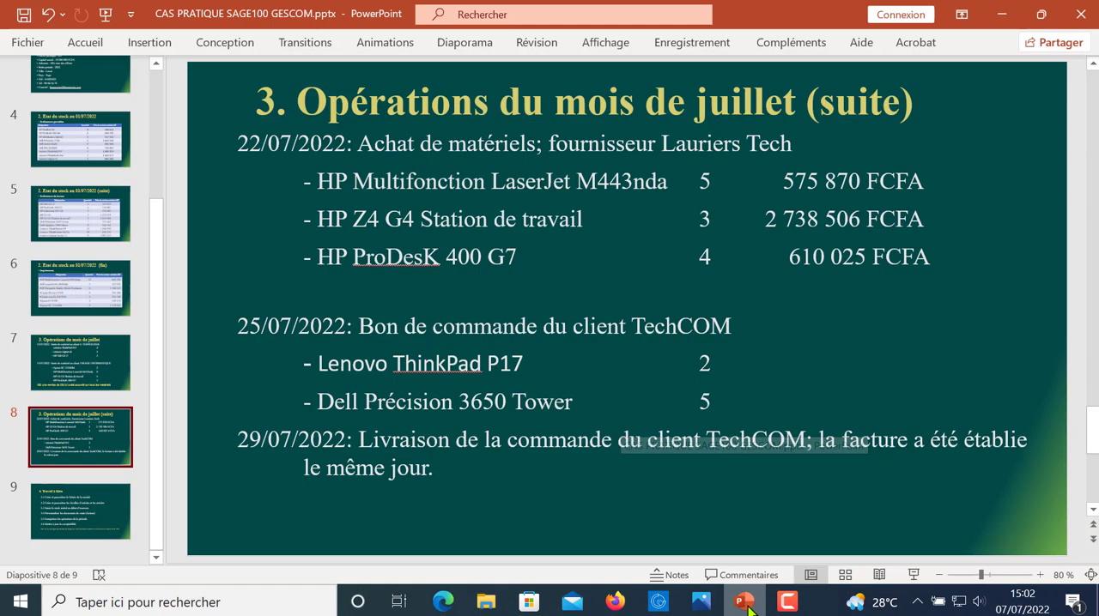
left_click(746, 605)
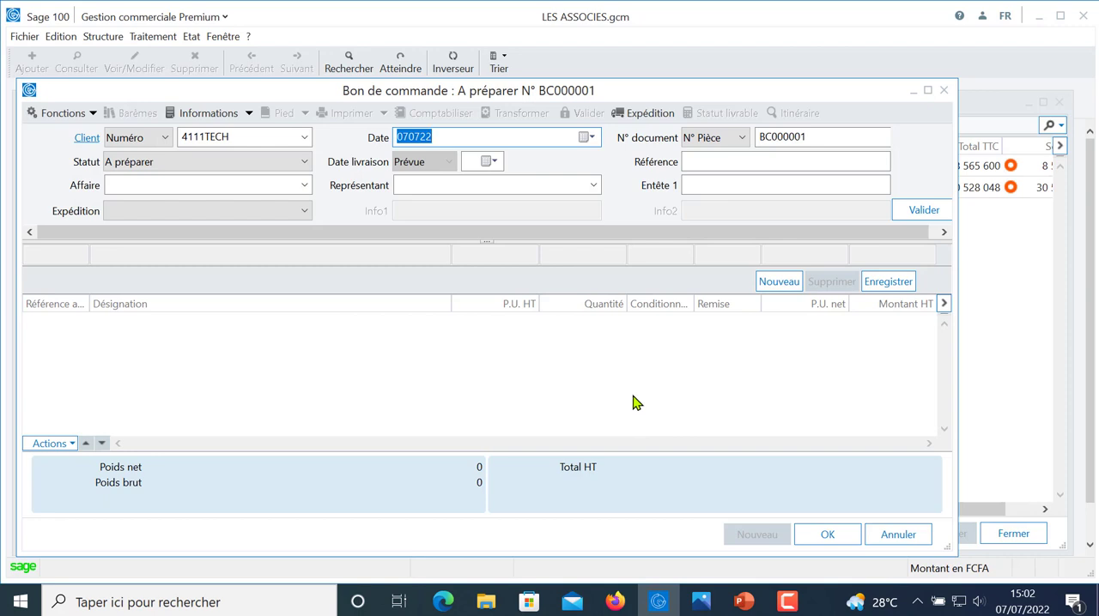
type("25")
key("Tab")
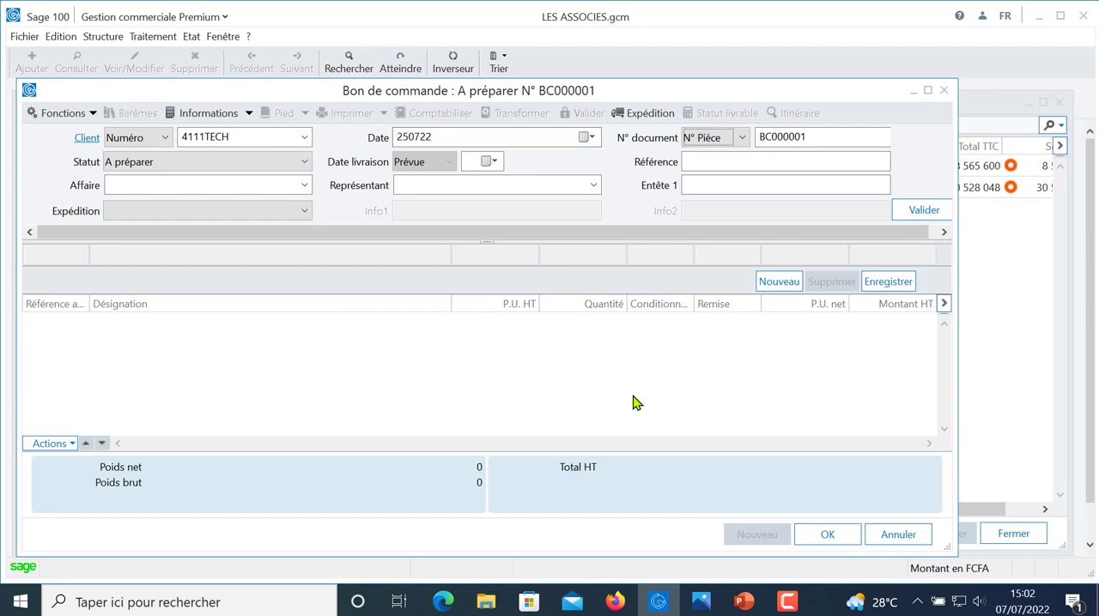
key("Tab")
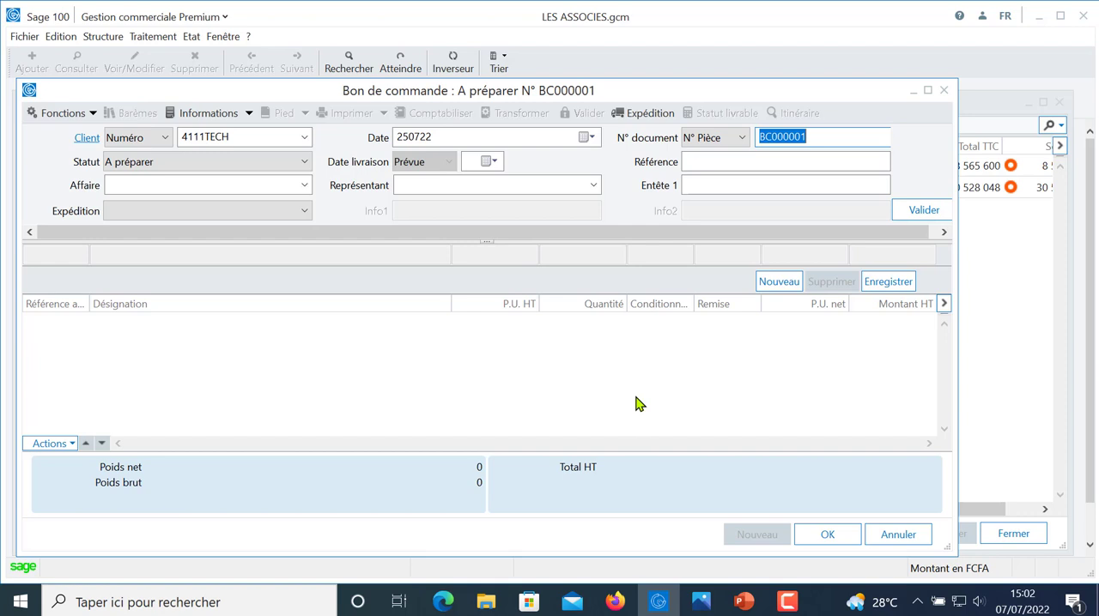
left_click(813, 138)
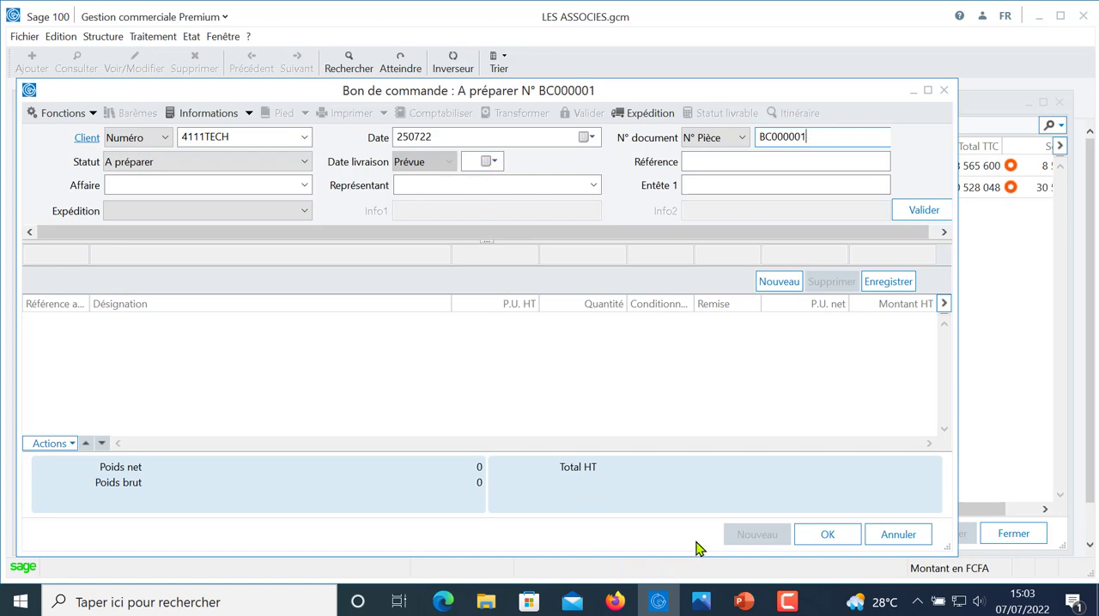
- Set the planned delivery date to 29 July 2022, as given in the case study, and validate the order header
left_click(743, 601)
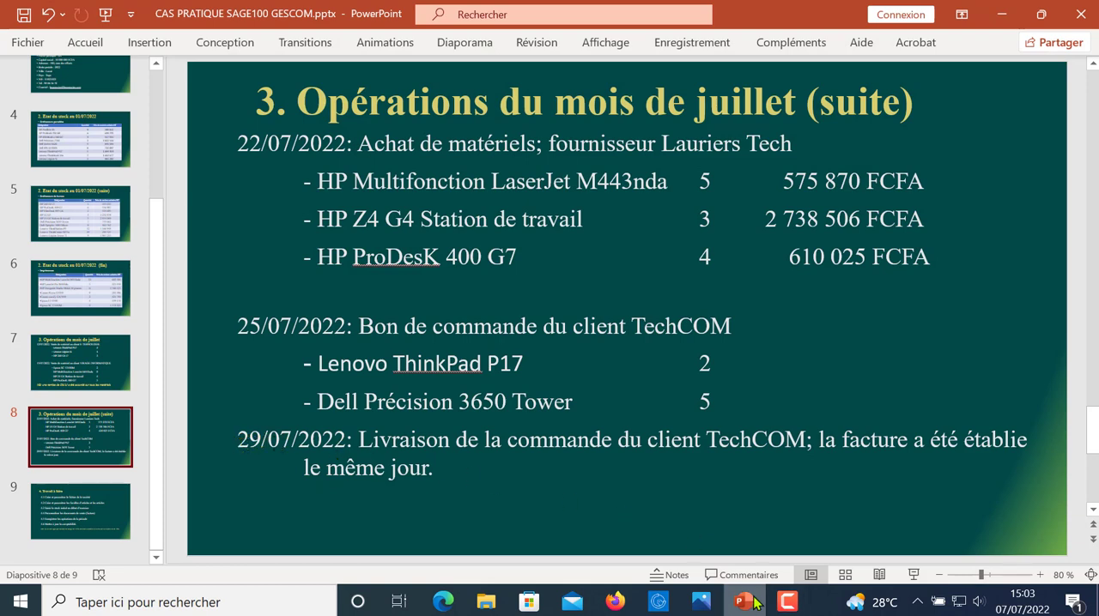
left_click(659, 602)
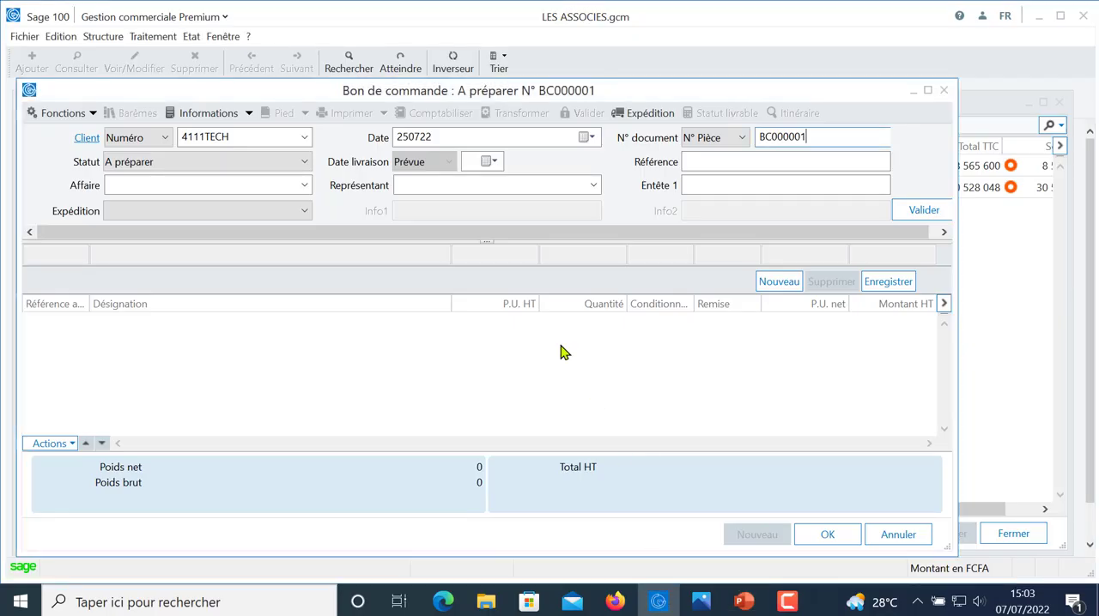
left_click(498, 163)
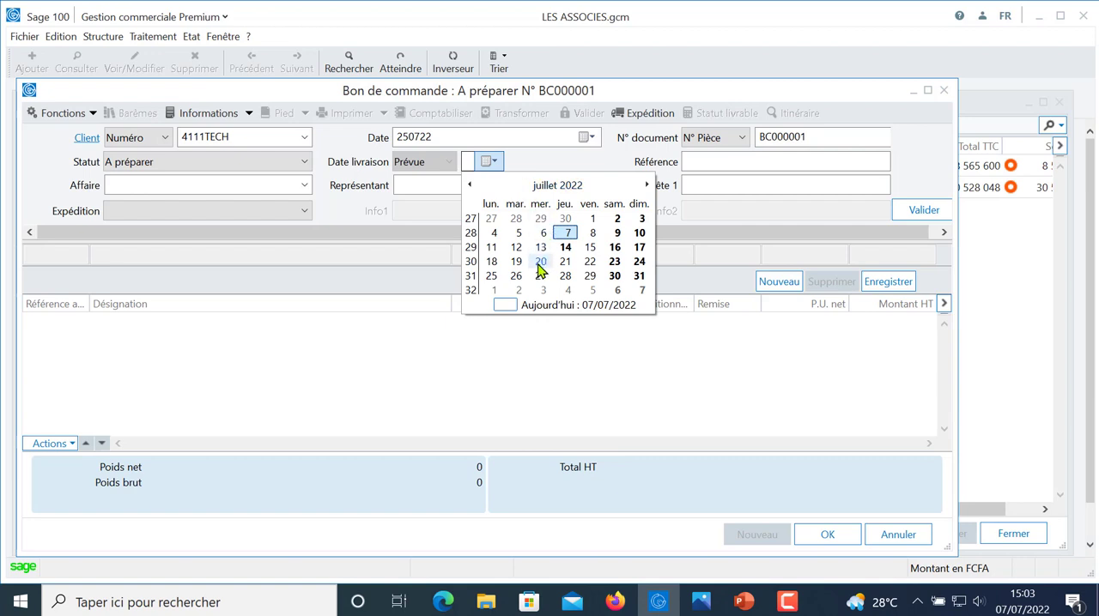
left_click(591, 278)
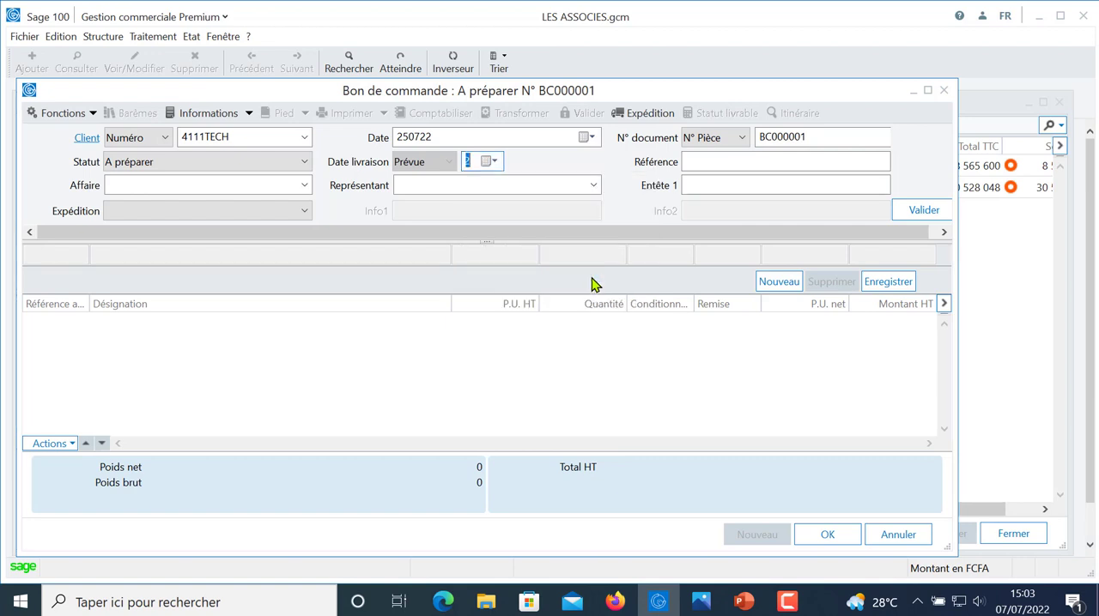
key("Tab")
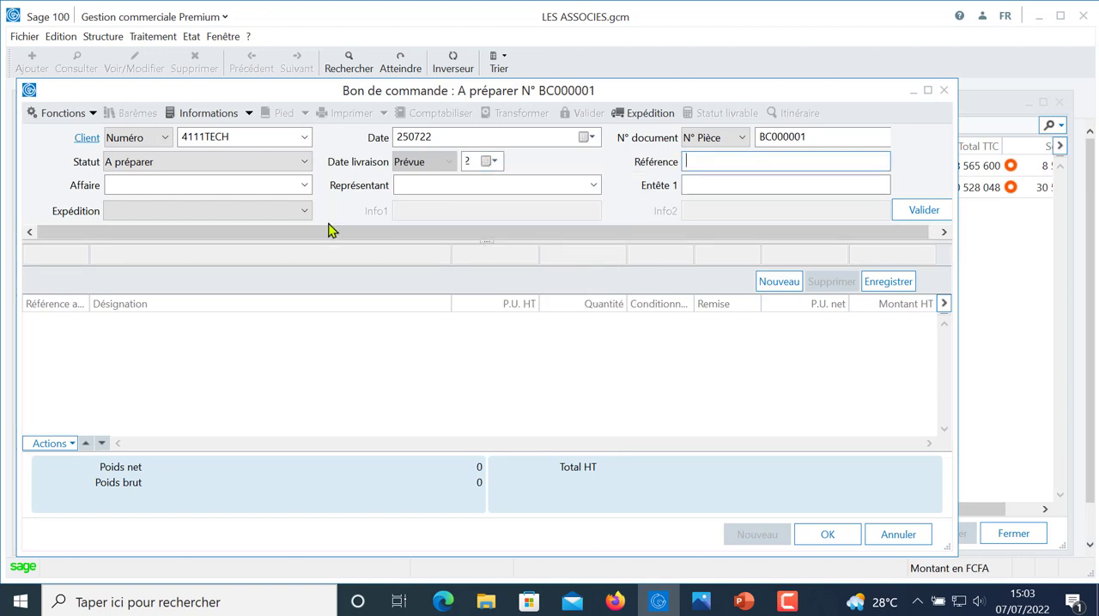
left_click(903, 213)
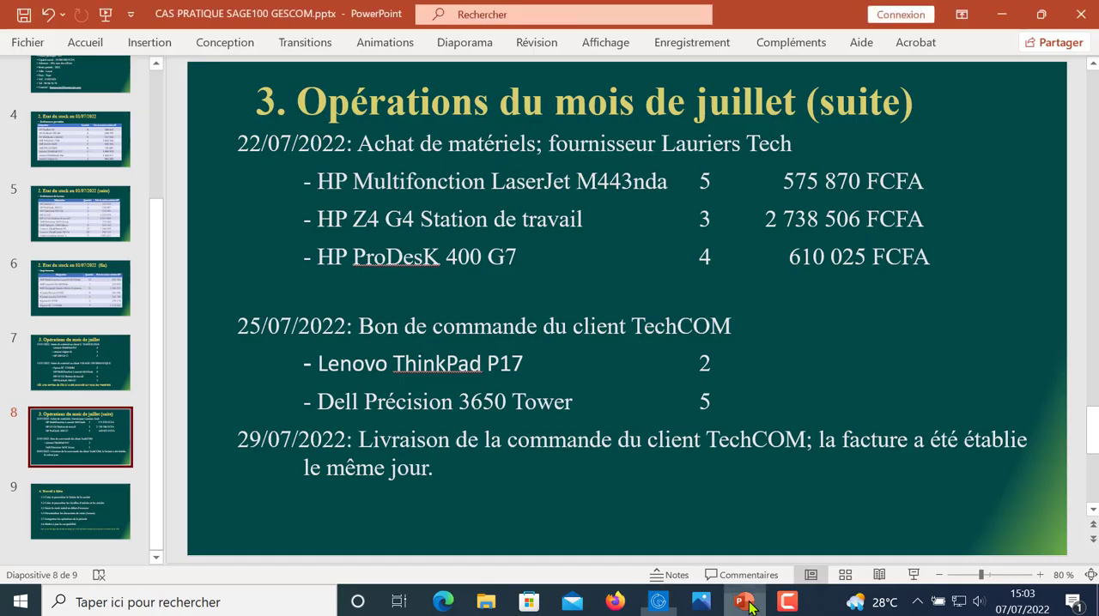
- Add an order line for the article LENOVO THINKPAD P17 with a quantity of 2, as listed in the case study
left_click(753, 604)
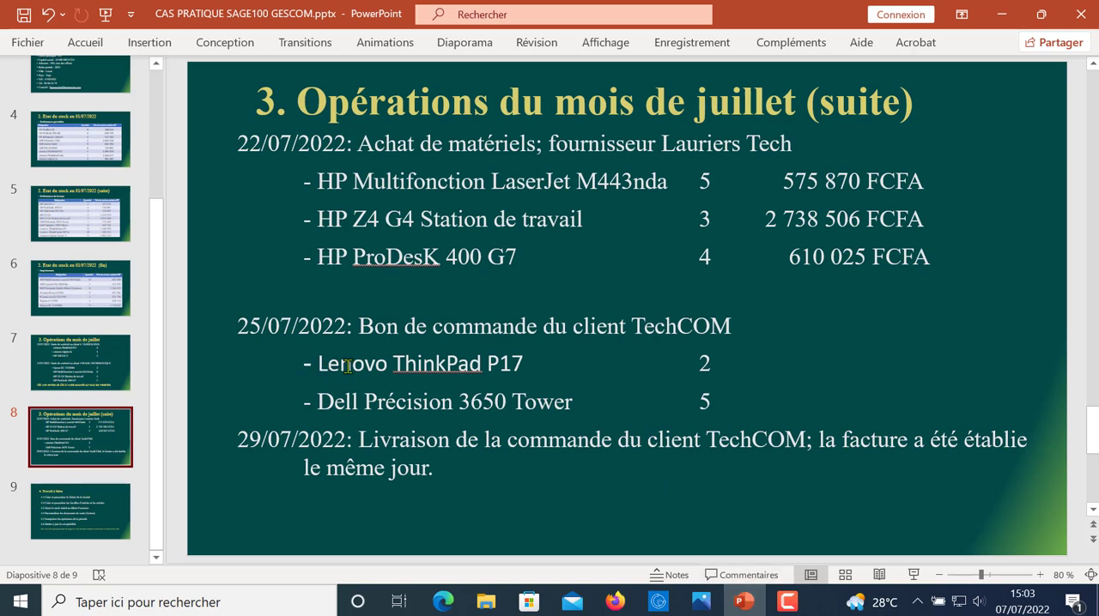
key("alt+Tab")
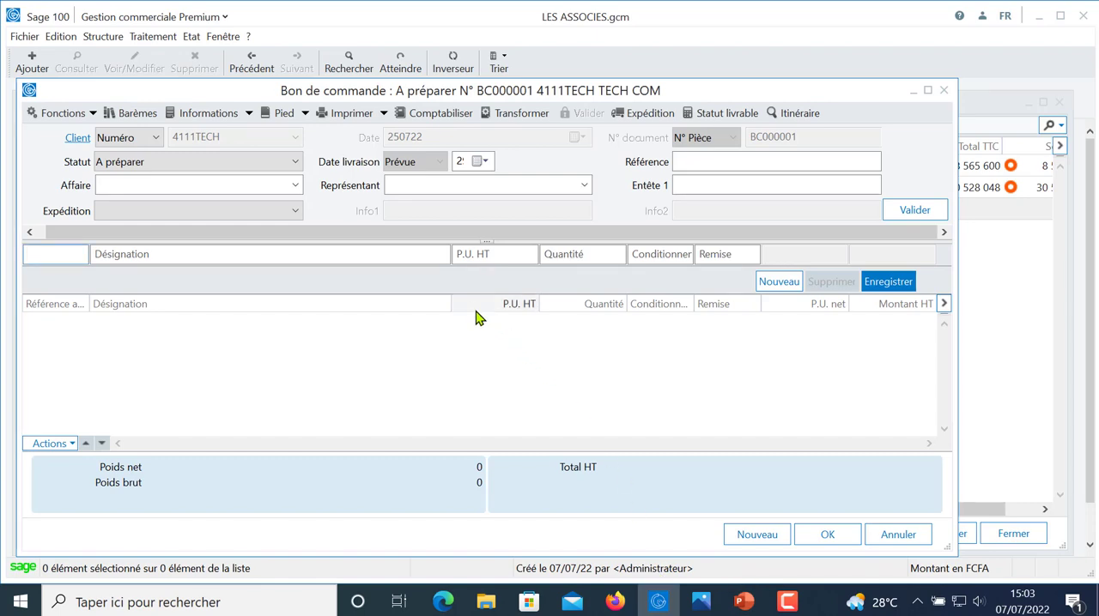
type("OR")
key("Tab")
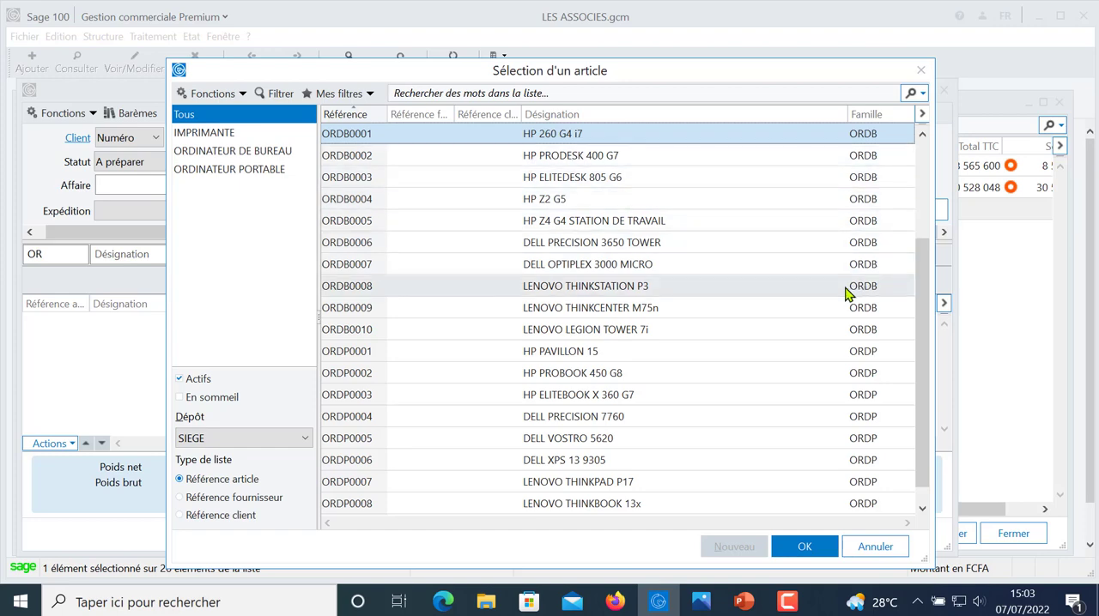
double_click(625, 481)
key("Tab")
key("Tab")
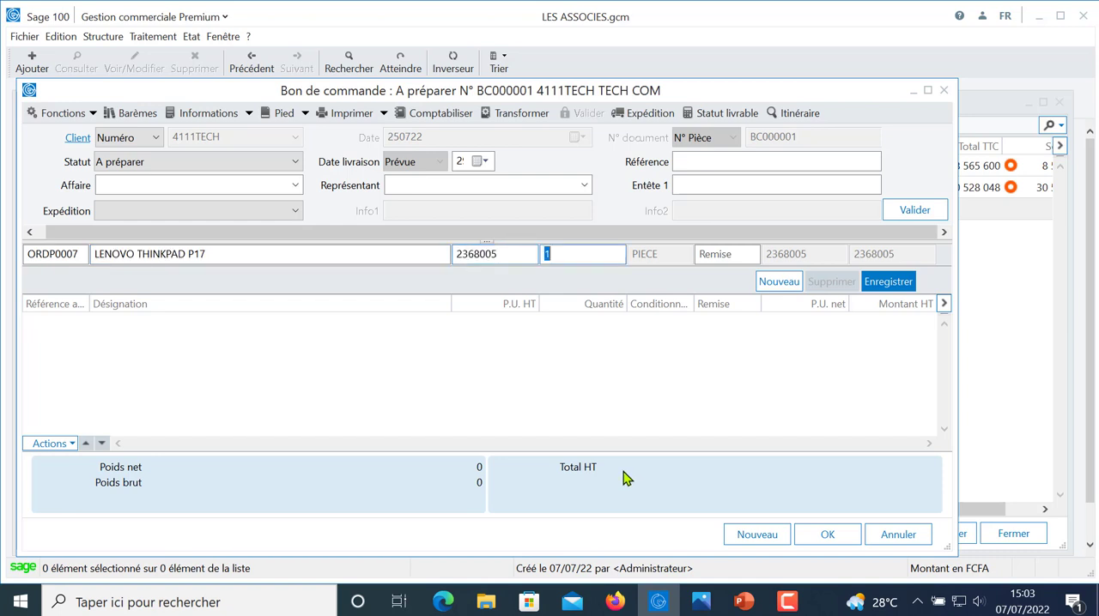
key("Tab")
key("Return")
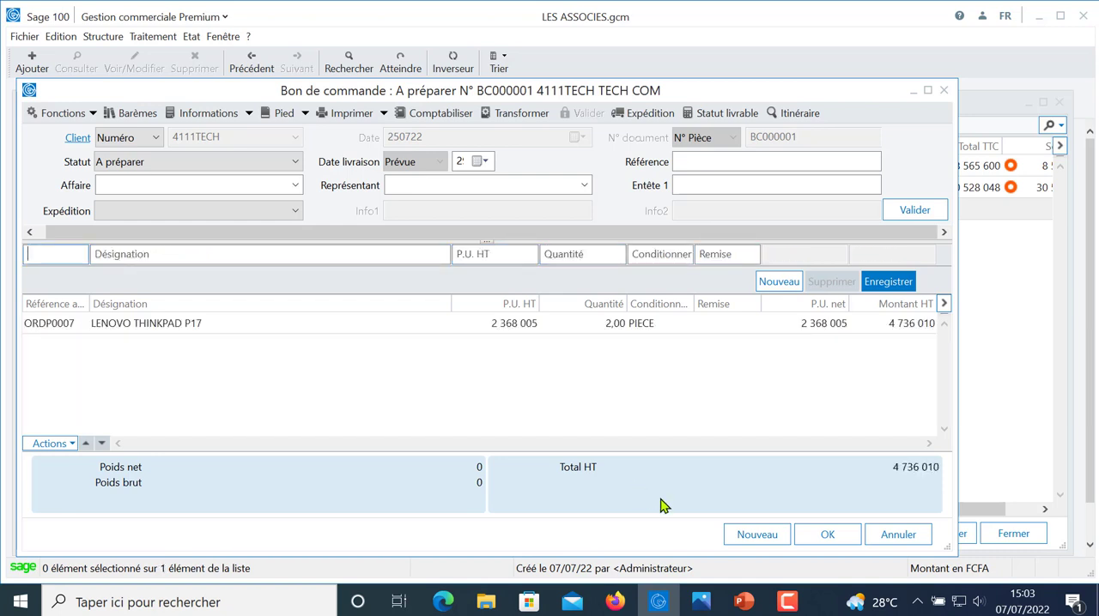
- Look up articles starting with OR and choose DELL PRECISION 3650 TOWER for the second order line
key("alt+Tab")
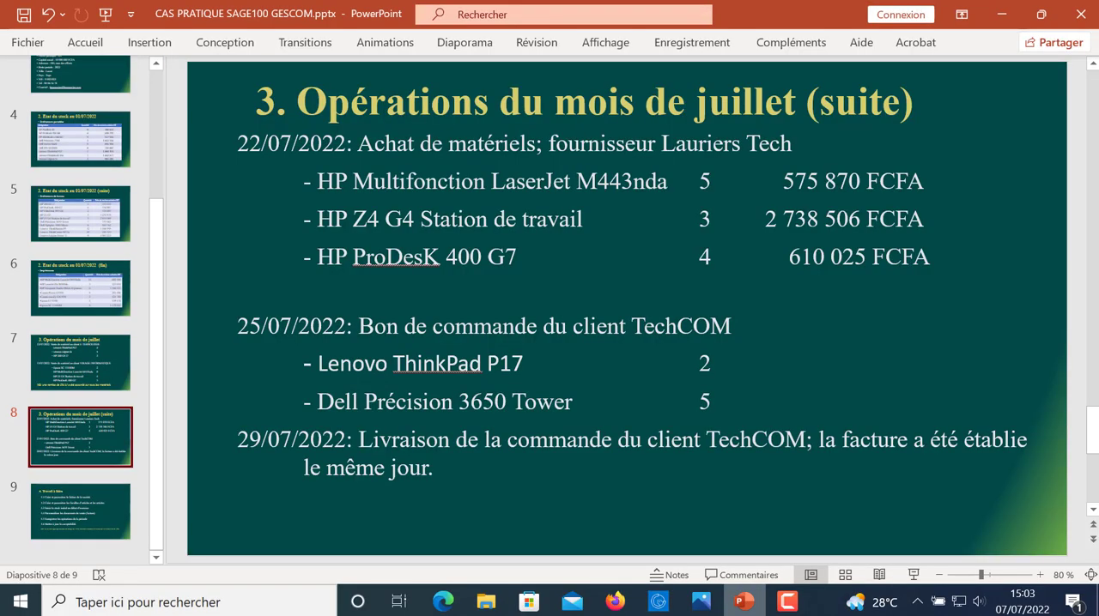
left_click(659, 604)
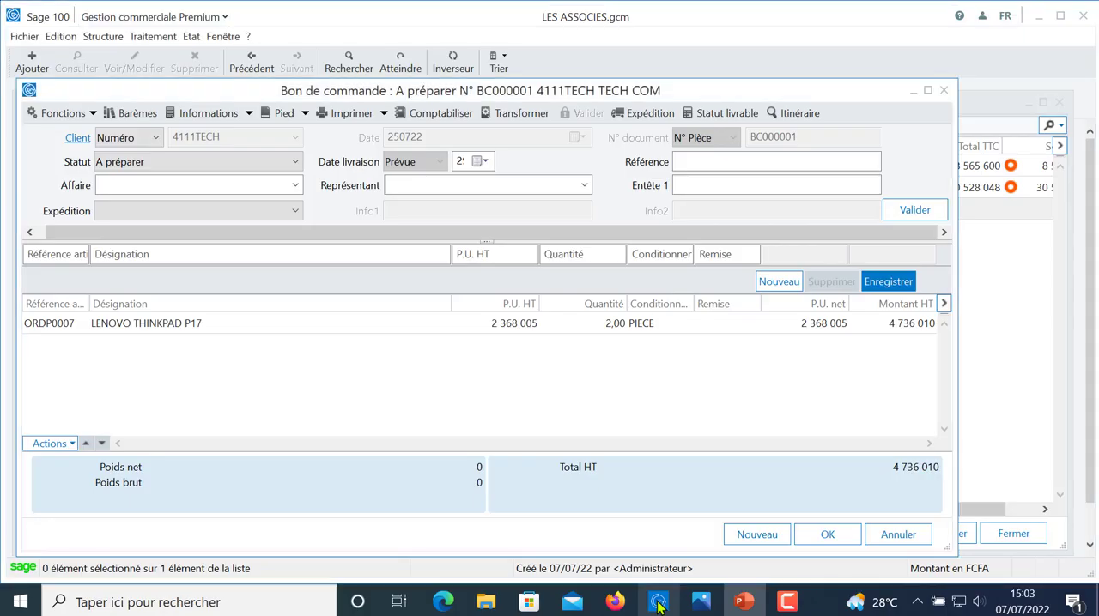
type("OR")
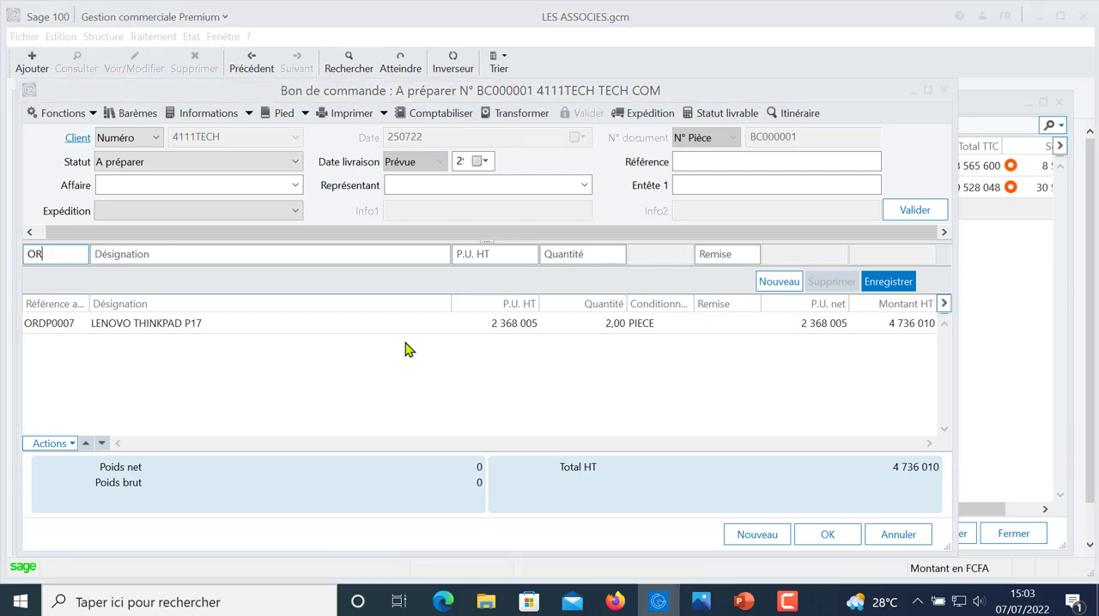
key("Tab")
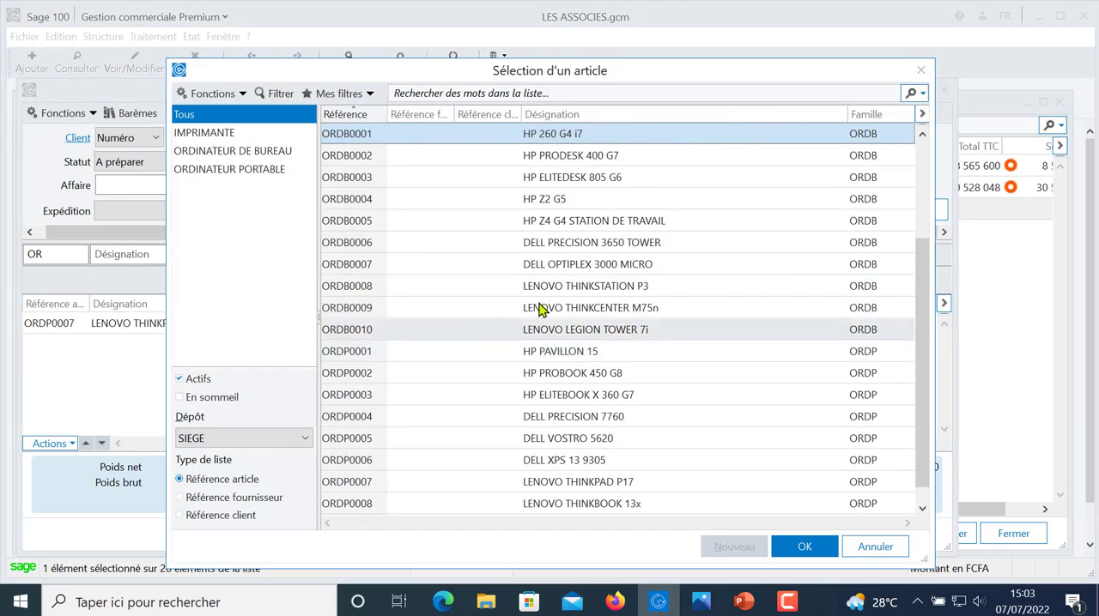
double_click(619, 244)
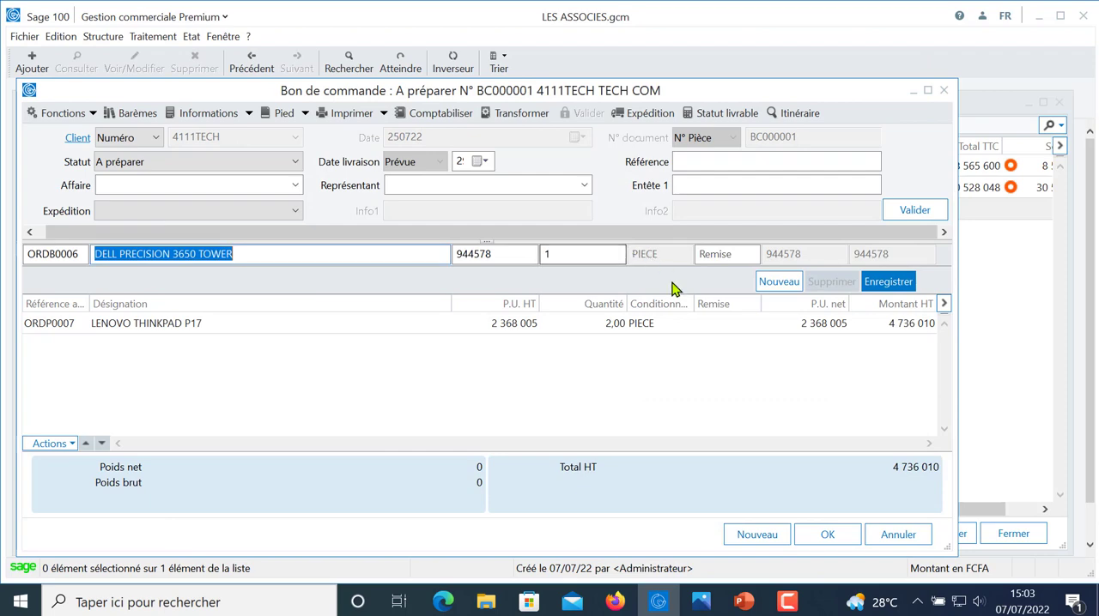
key("Tab")
key("Tab")
- Record the DELL PRECISION 3650 TOWER line with the case study quantity of 5 and save the order
left_click(745, 604)
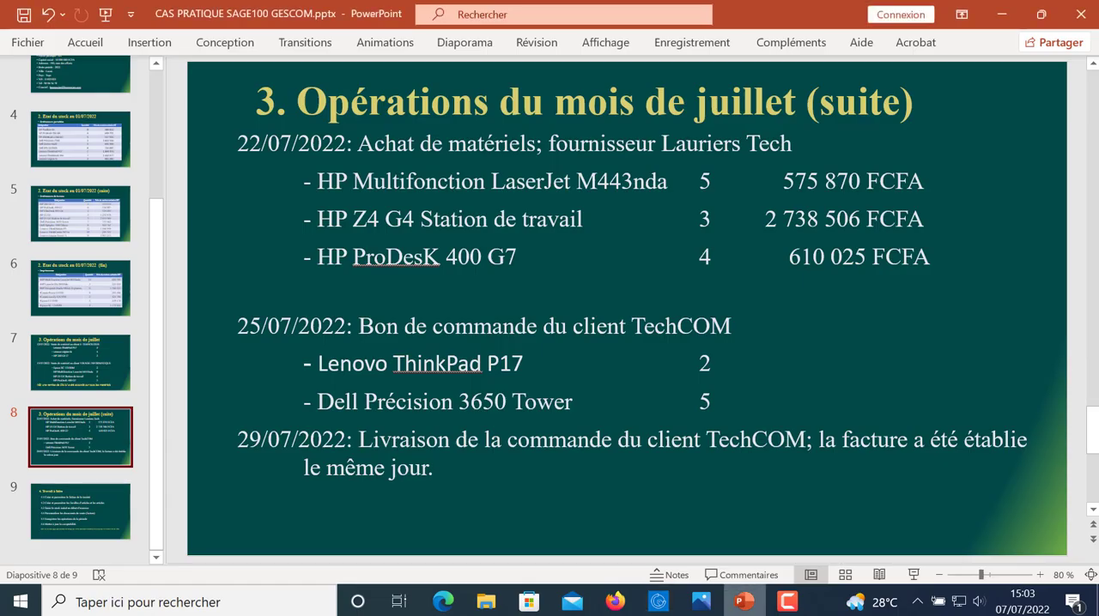
key("alt+Tab")
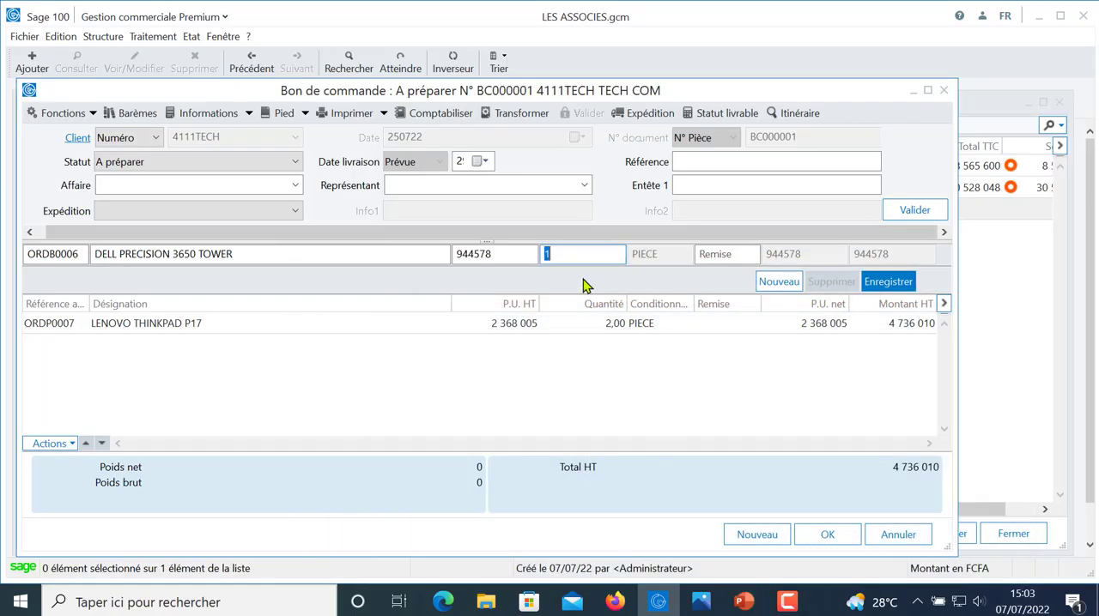
type("5")
key("Tab")
key("Return")
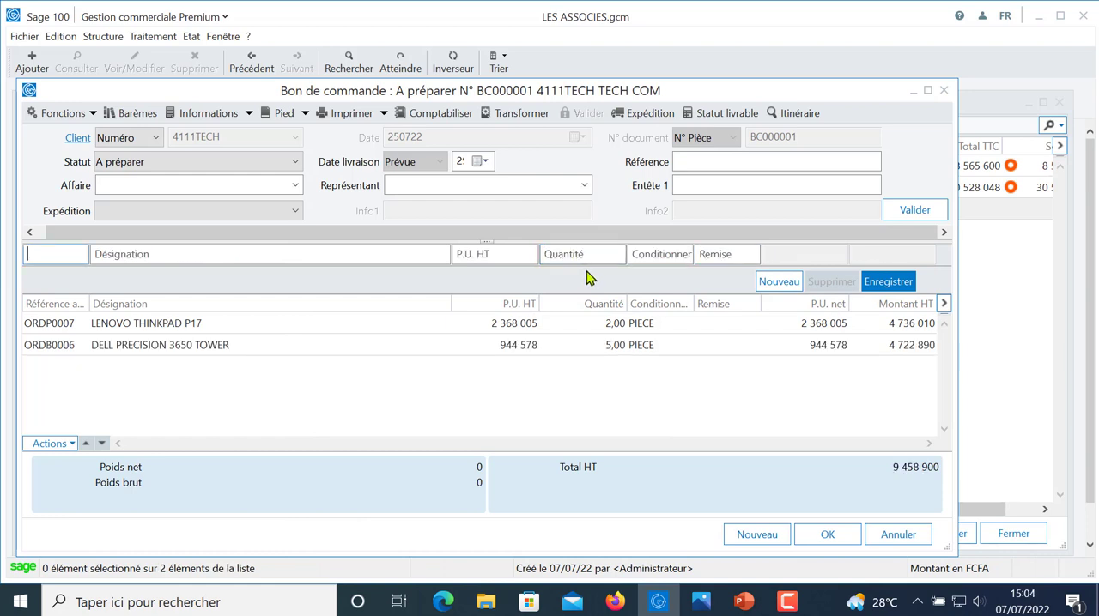
left_click(818, 534)
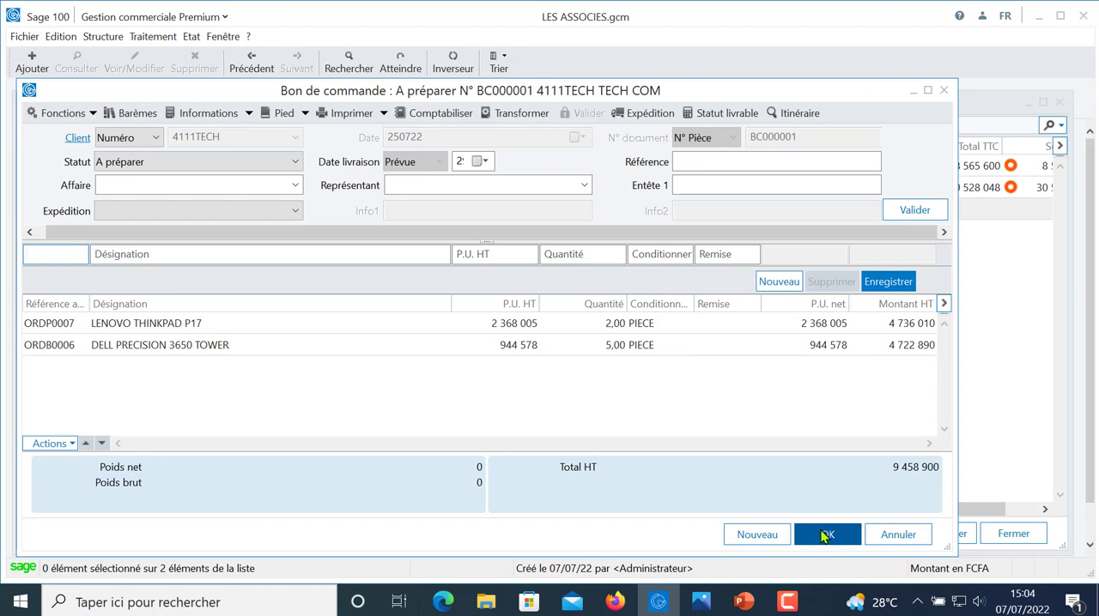
left_click(826, 536)
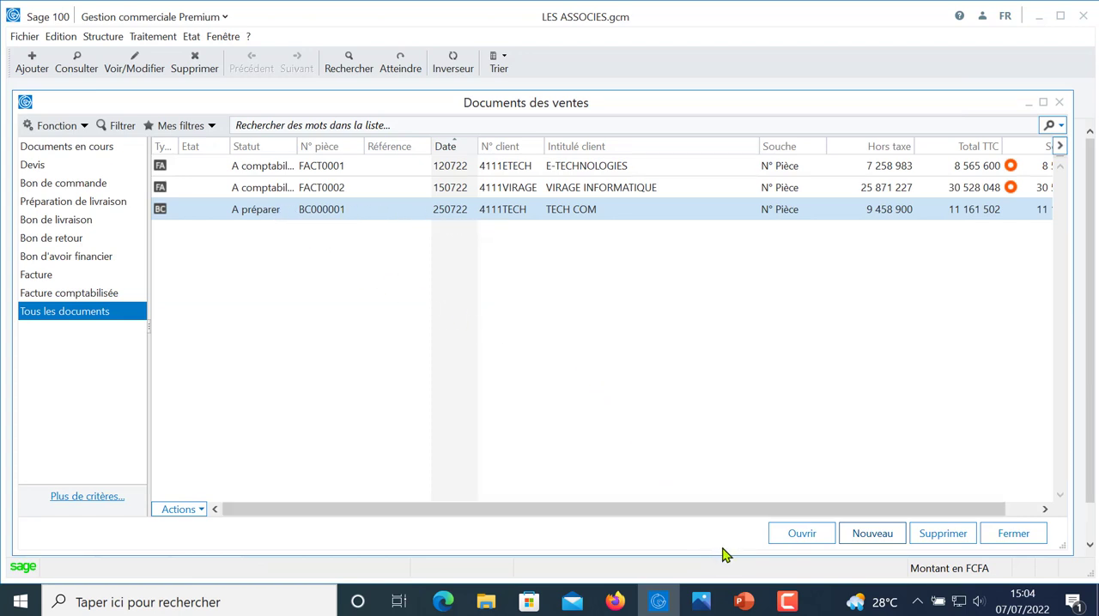
- Check the delivery date in the PowerPoint case study, and transform TECH COM's order into a Bon de livraison dated 290722 in Sage 100
left_click(744, 602)
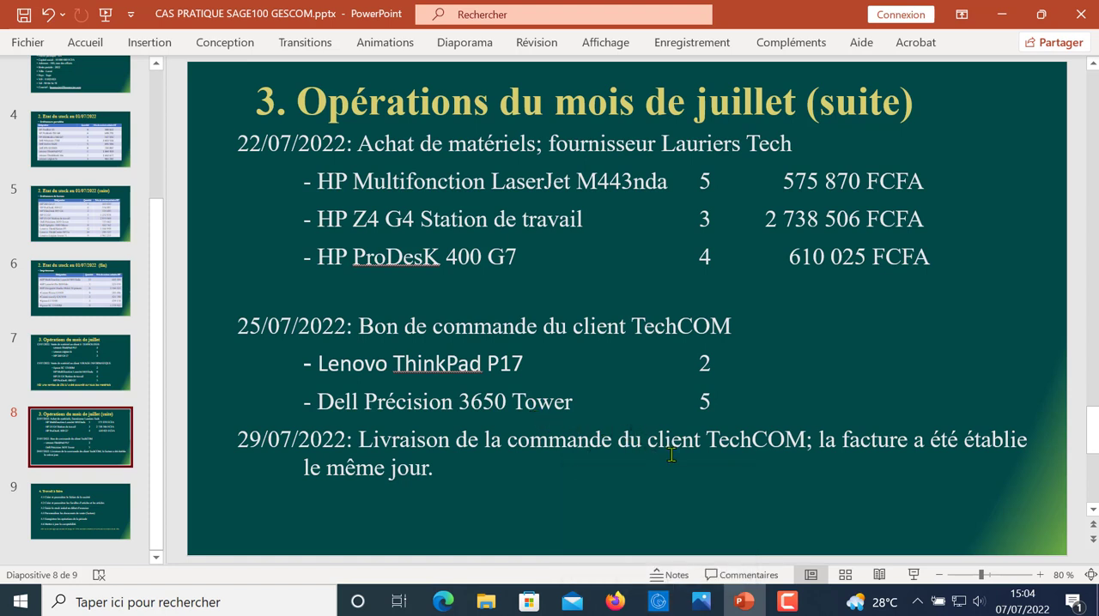
left_click(658, 602)
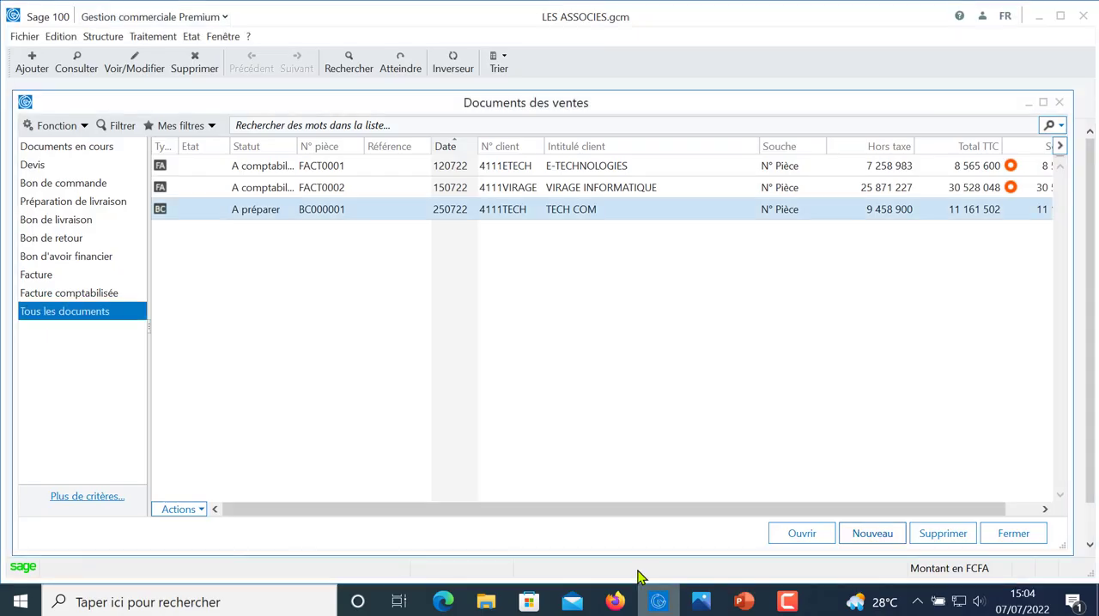
double_click(316, 218)
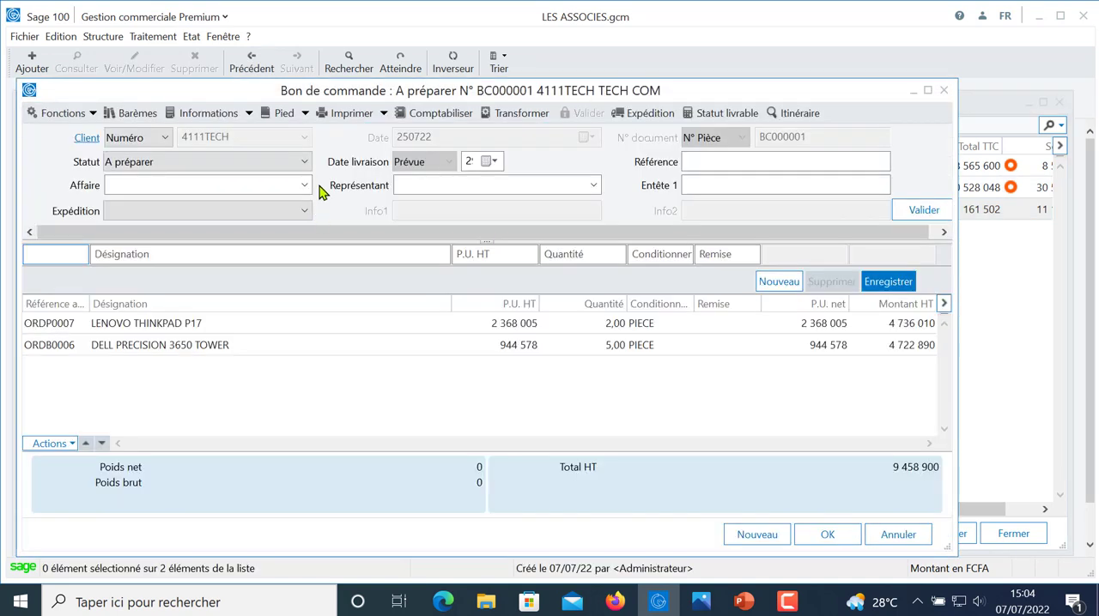
left_click(517, 117)
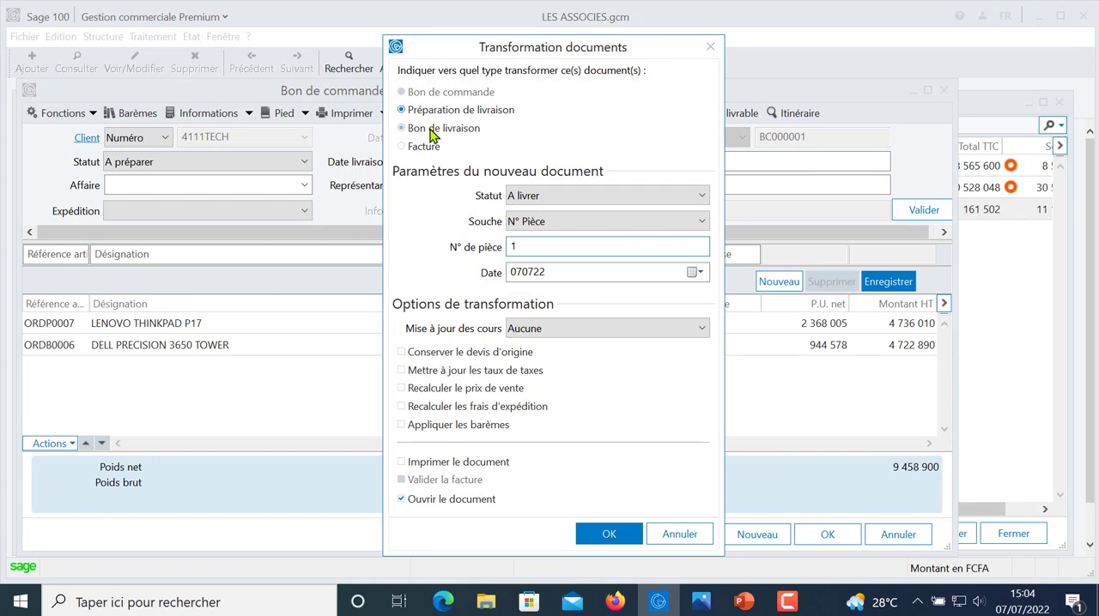
left_click(434, 130)
left_click(549, 272)
left_click_drag(509, 279, 506, 279)
type("29")
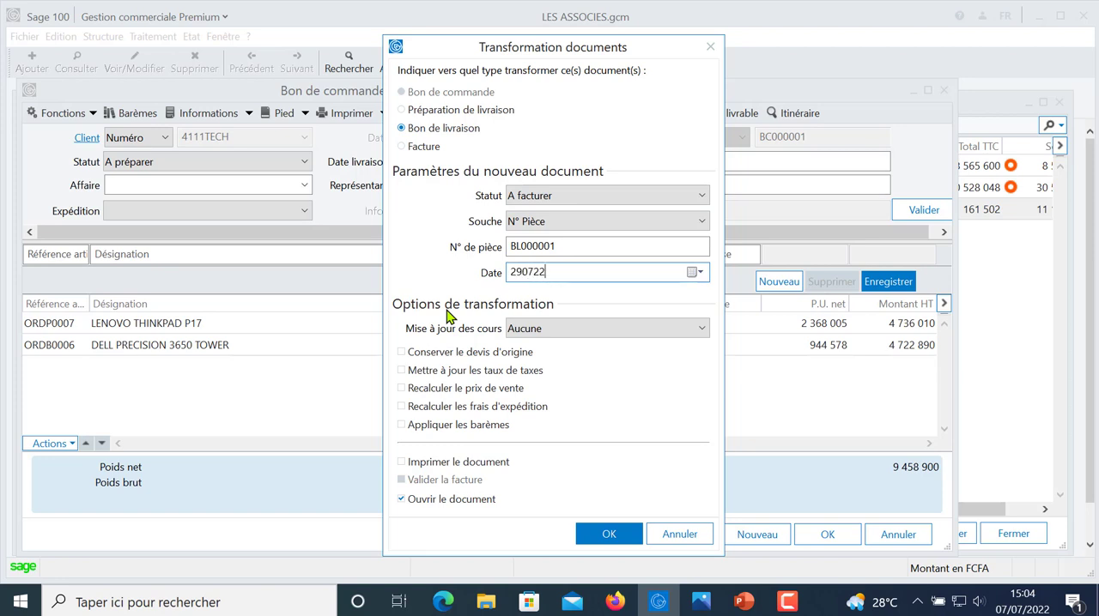
key("Tab")
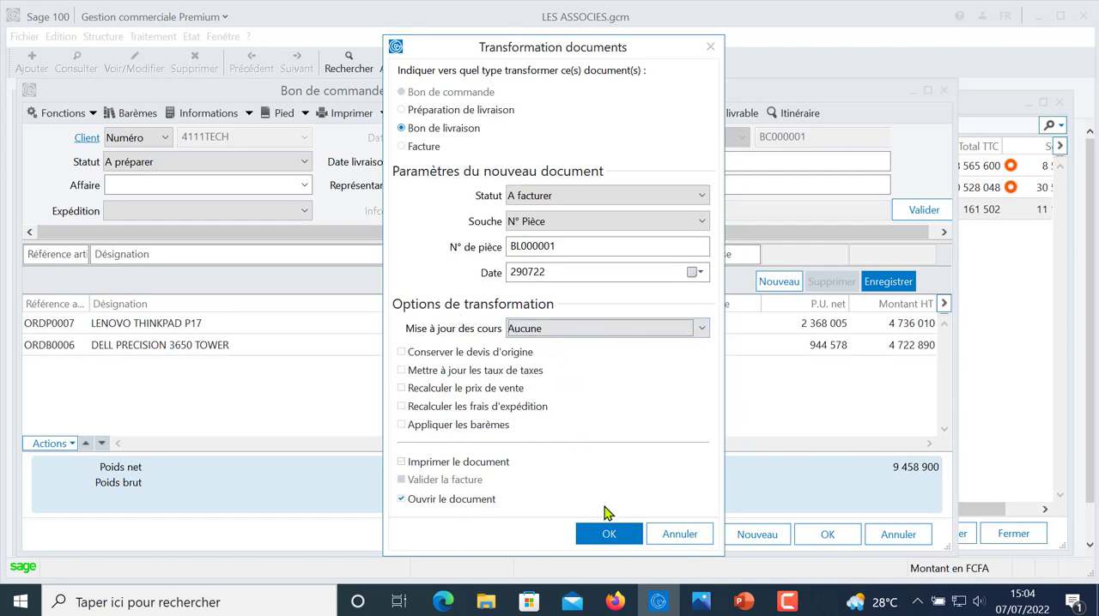
left_click(607, 534)
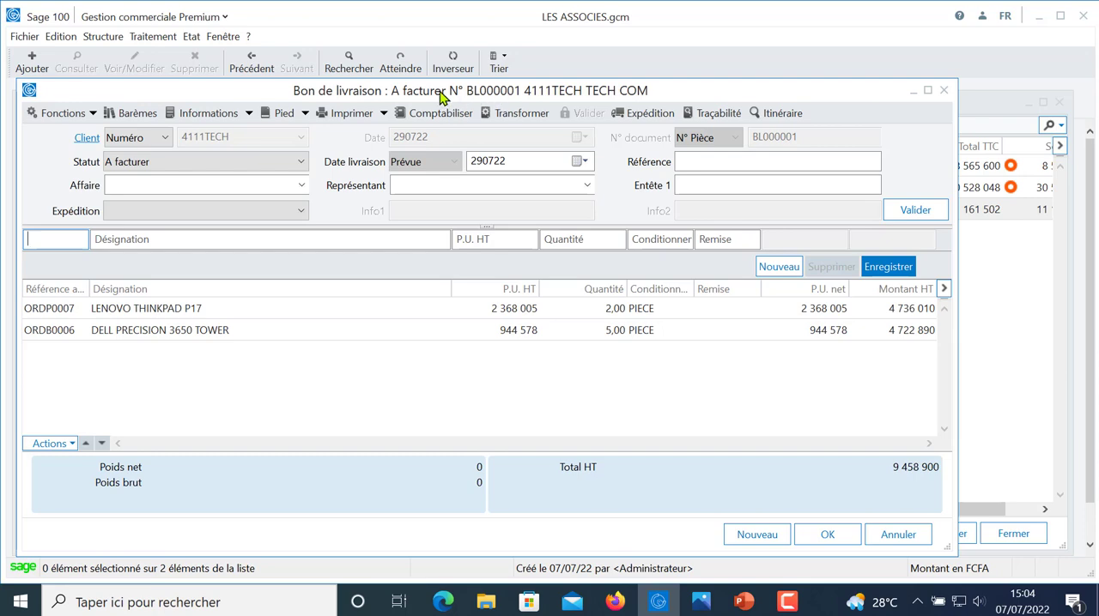
- Preview the printout of TECH COM's delivery note with a sales print template, and close the preview and the document
left_click(343, 117)
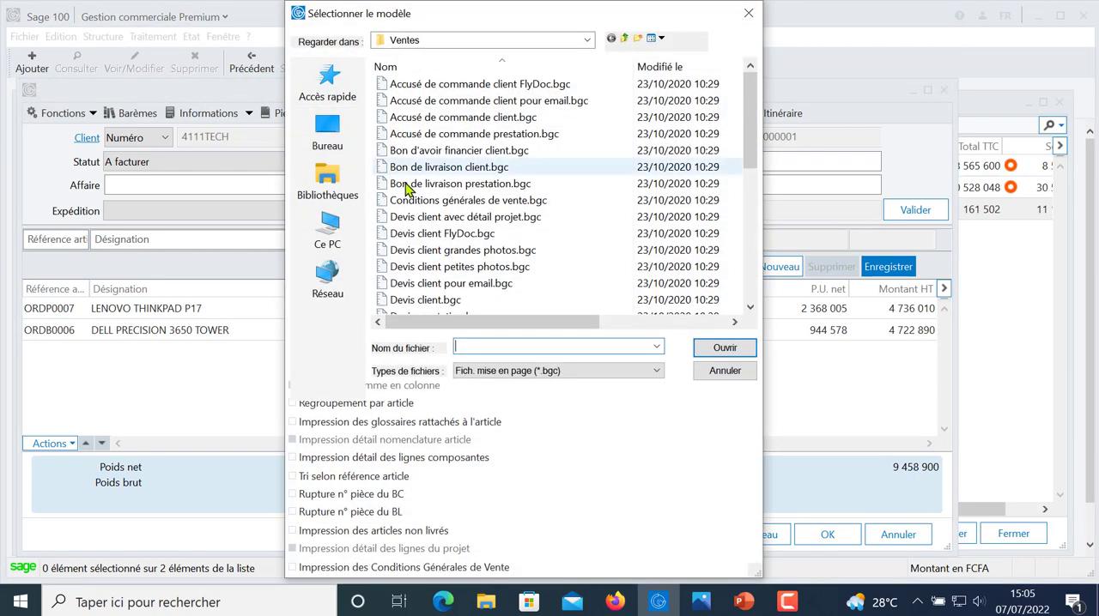
left_click_drag(749, 152, 705, 151)
double_click(463, 134)
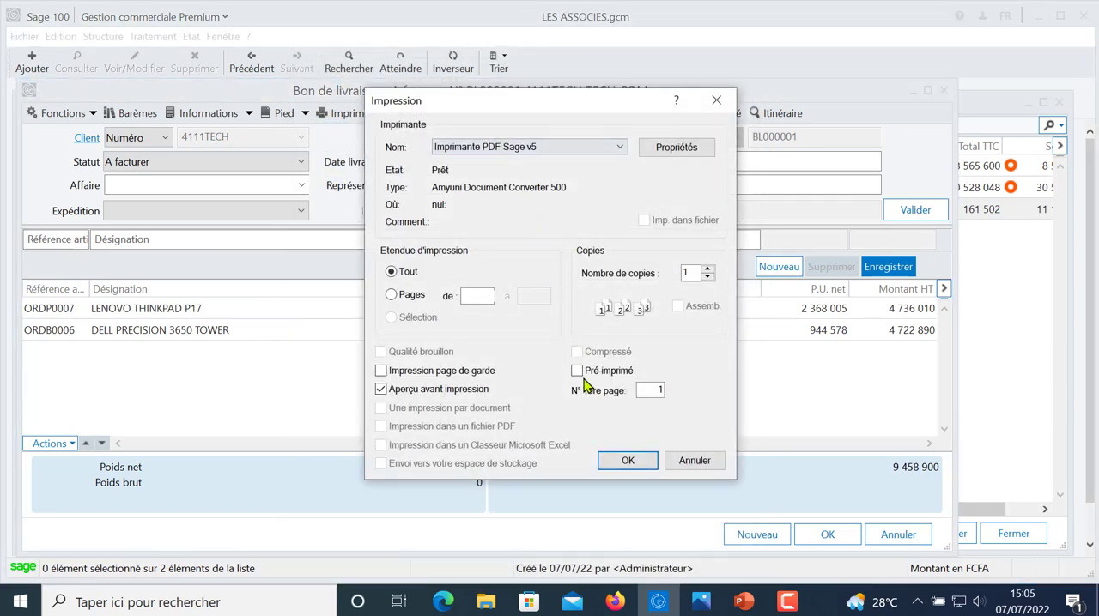
left_click(628, 460)
left_click(572, 281)
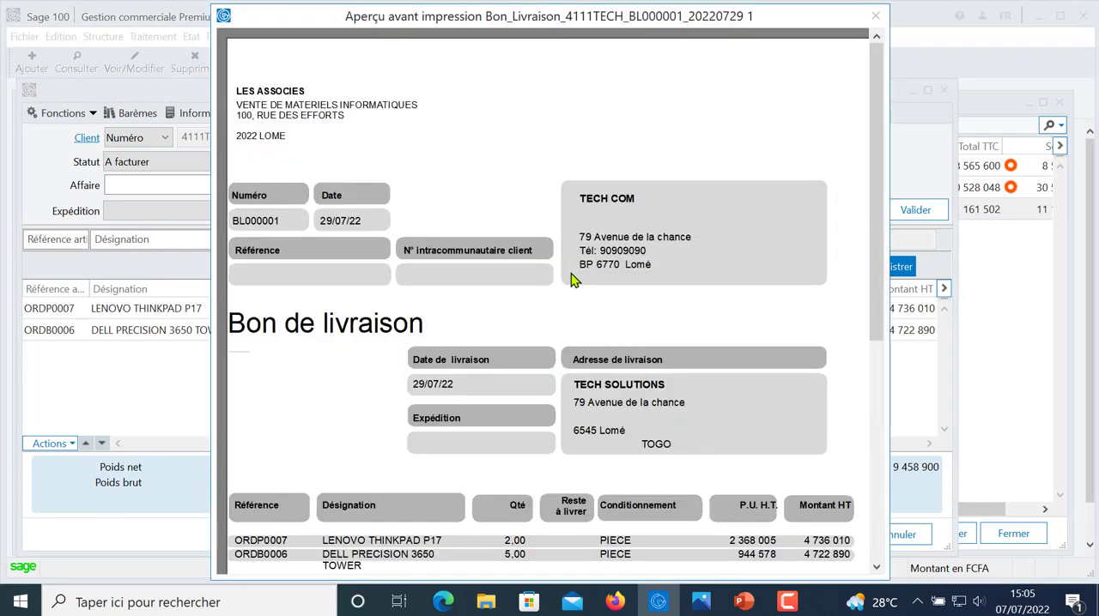
left_click(570, 277)
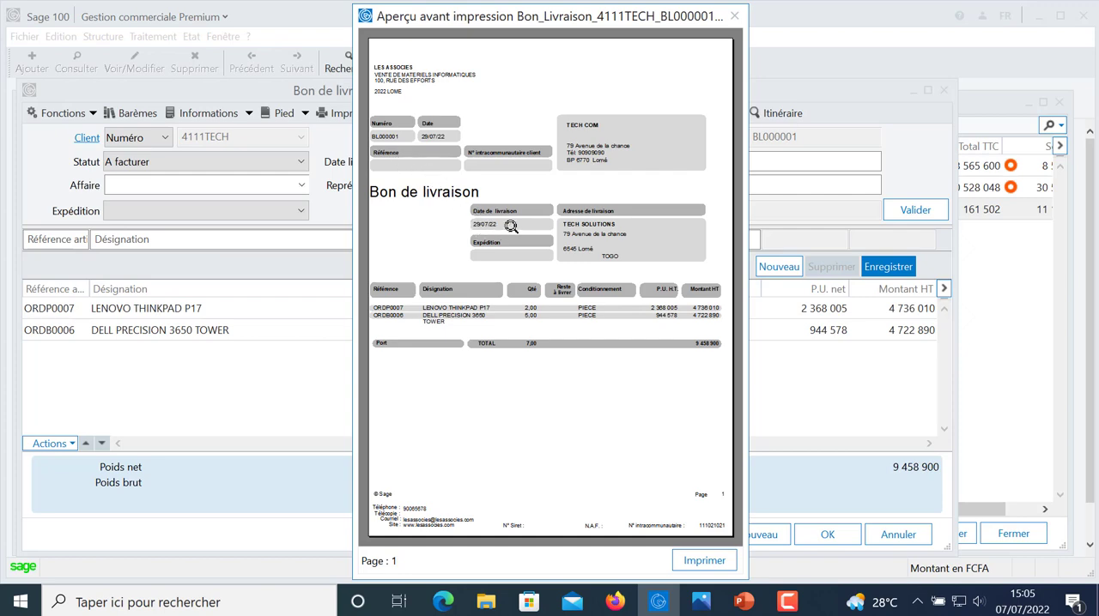
left_click(737, 17)
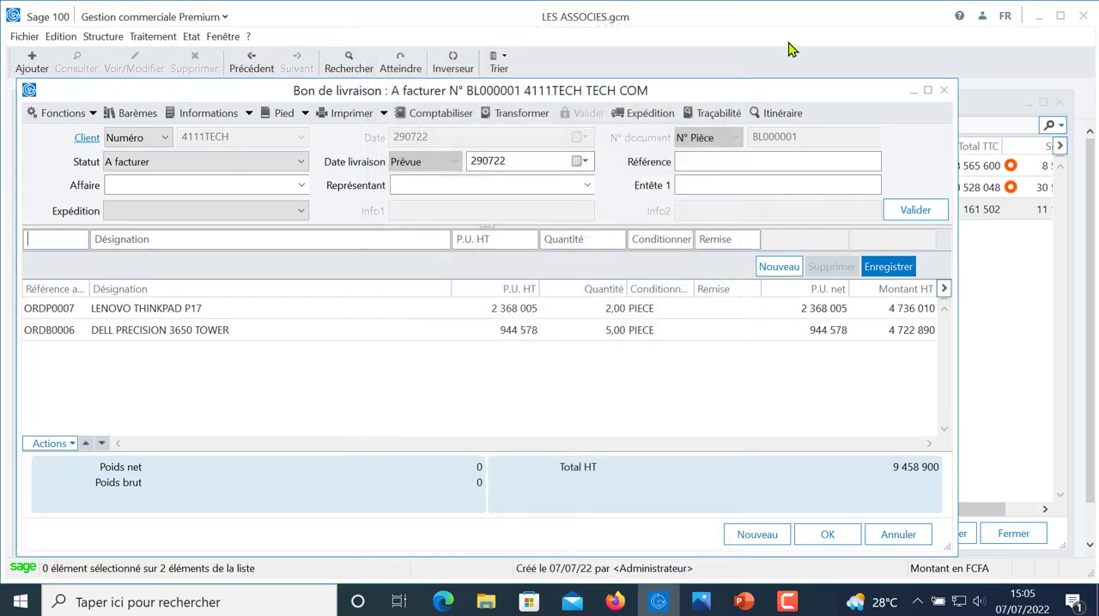
left_click(837, 536)
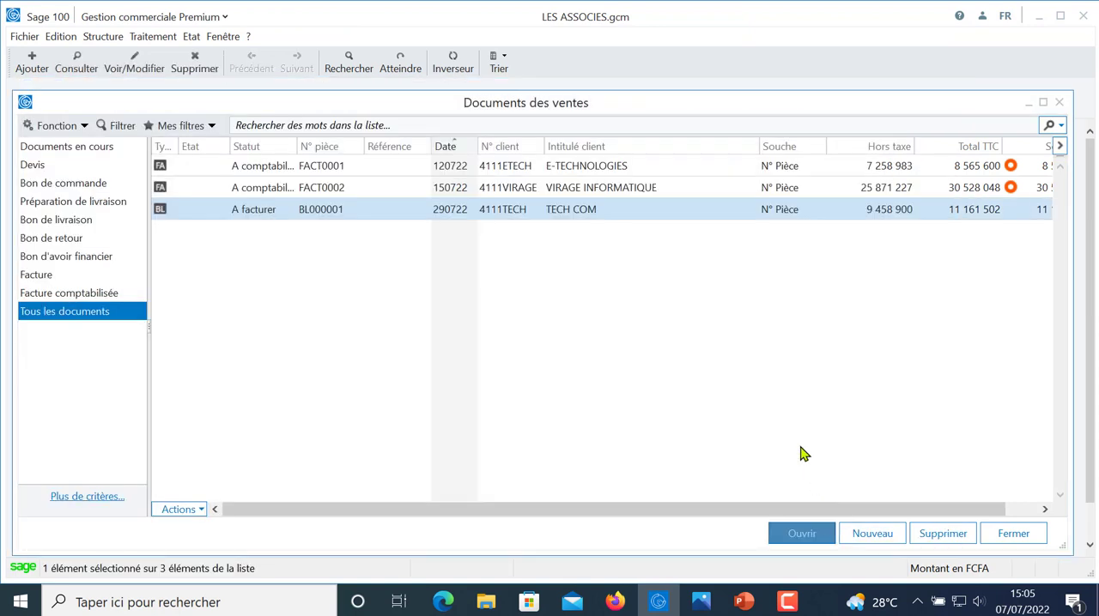
- Transform TECH COM's delivery note into a Facture with the status A comptabiliser, and open the resulting invoice to review it
double_click(474, 213)
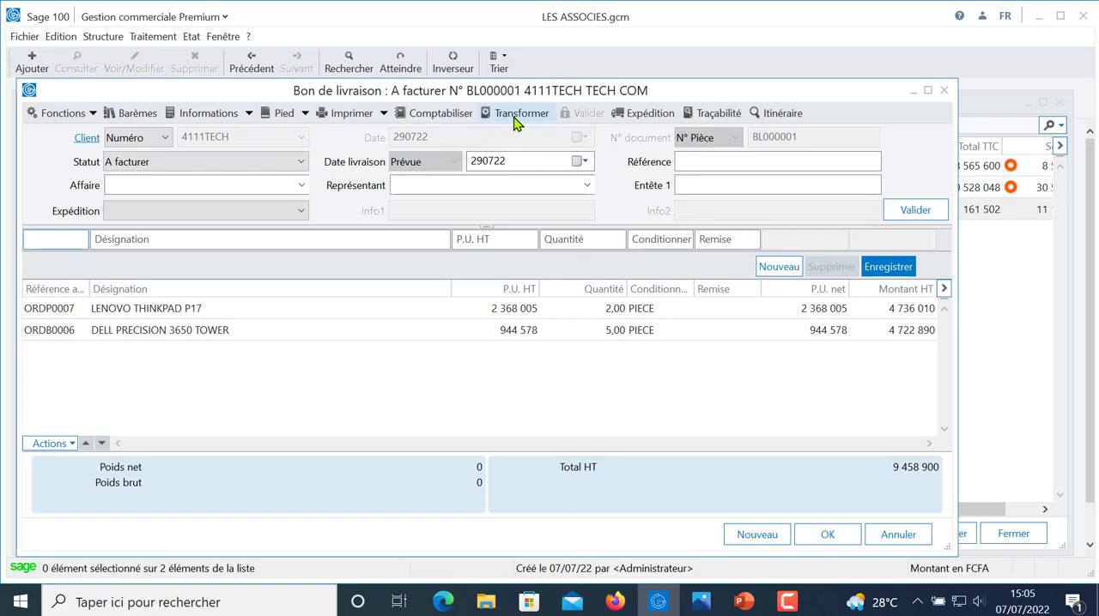
left_click(518, 118)
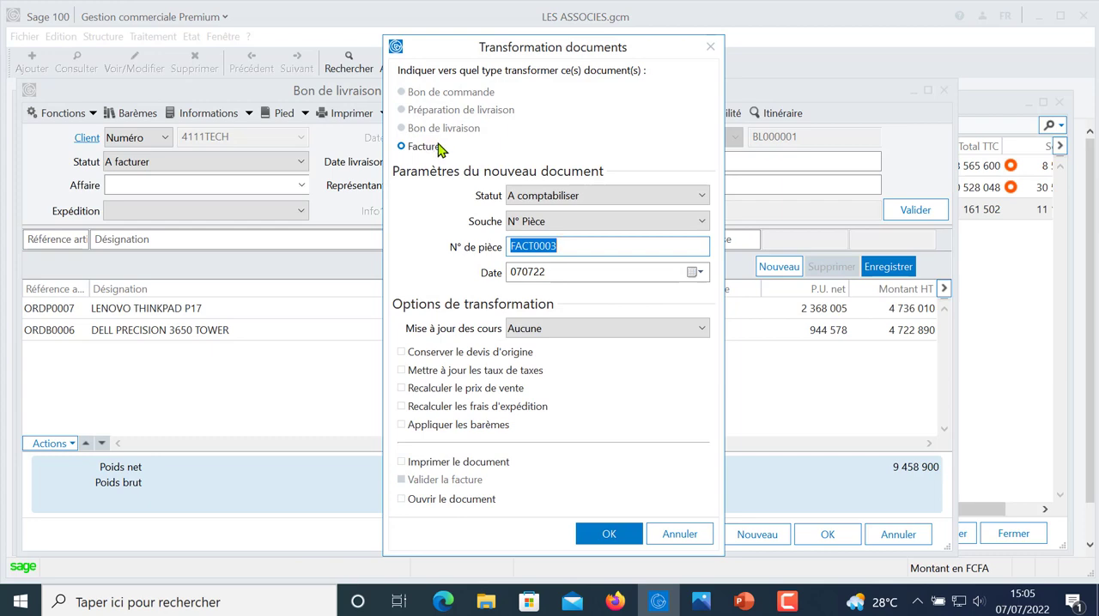
left_click(608, 535)
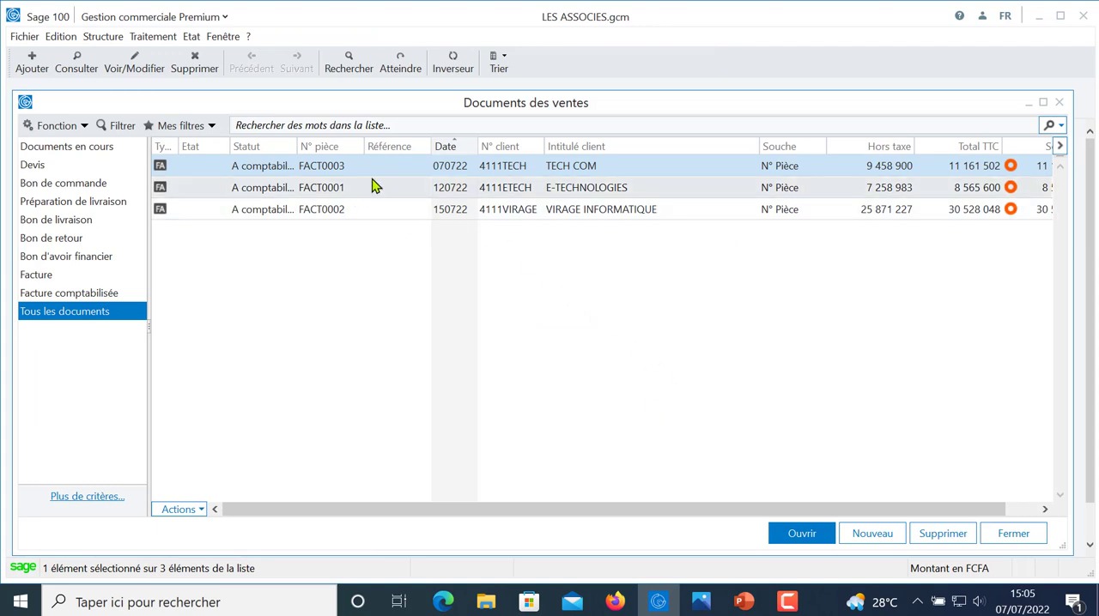
double_click(319, 172)
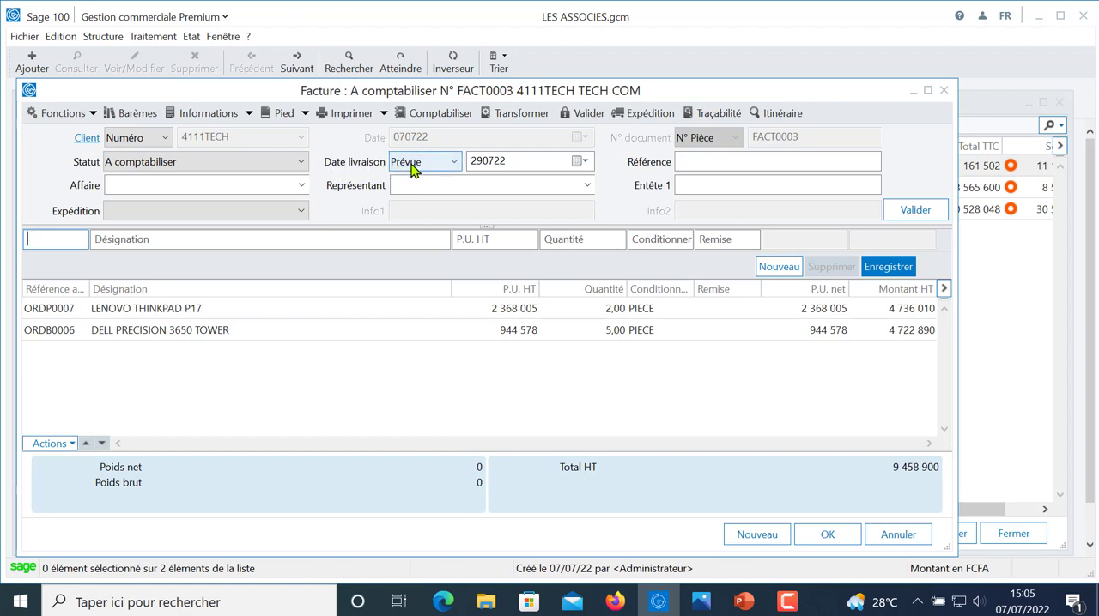
left_click(828, 548)
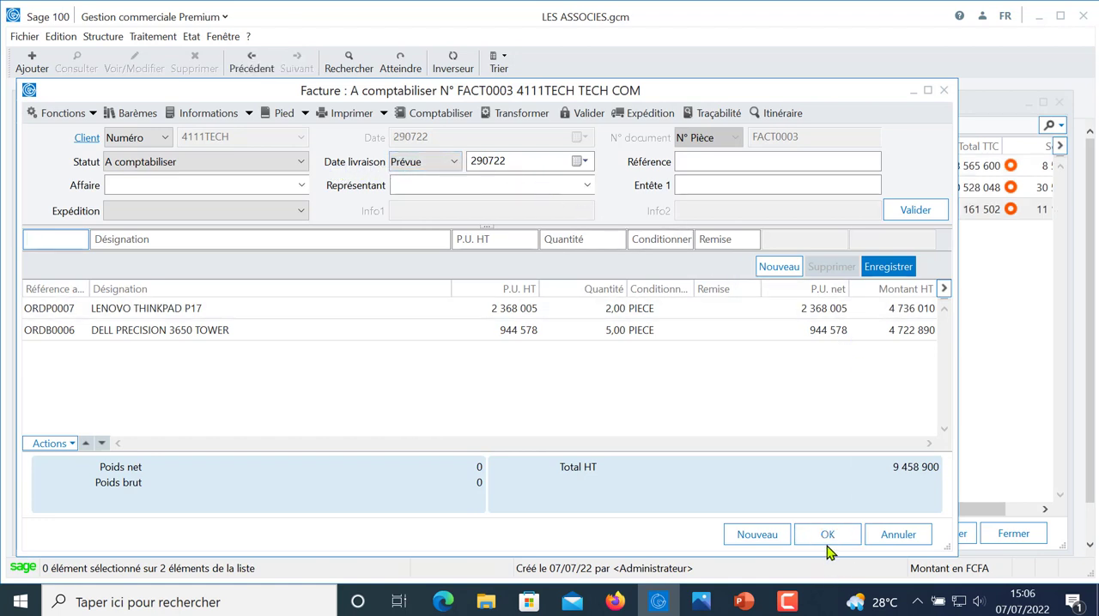
- Preview TECH COM's invoice with the print template Facture client logo les associes.bgc, and close the preview and the invoice
left_click(353, 113)
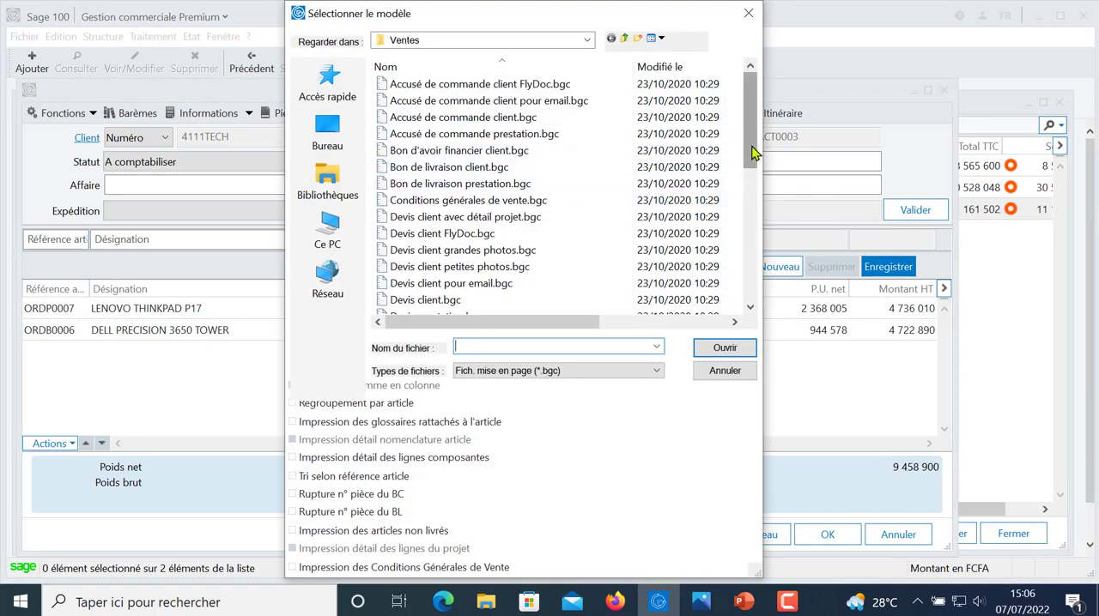
scroll(723, 219, "down", 4)
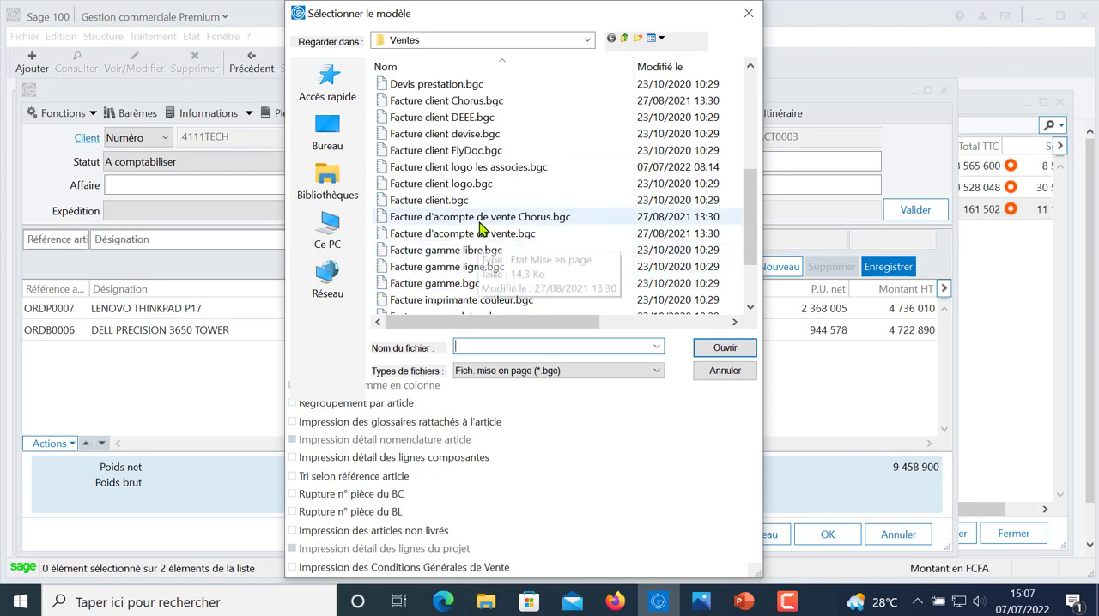
left_click(495, 169)
double_click(495, 169)
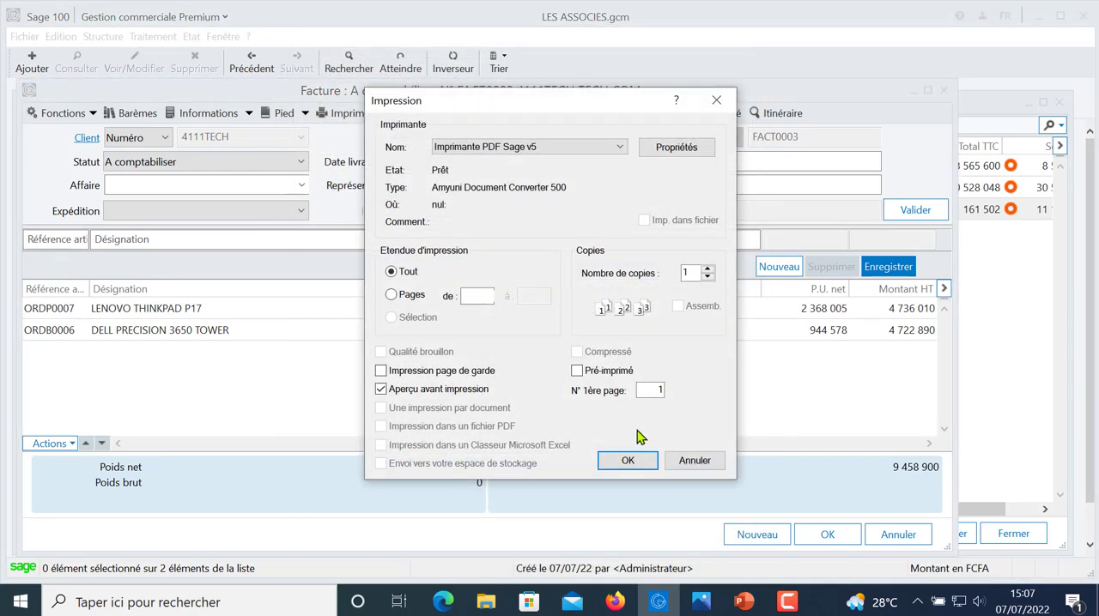
left_click(631, 461)
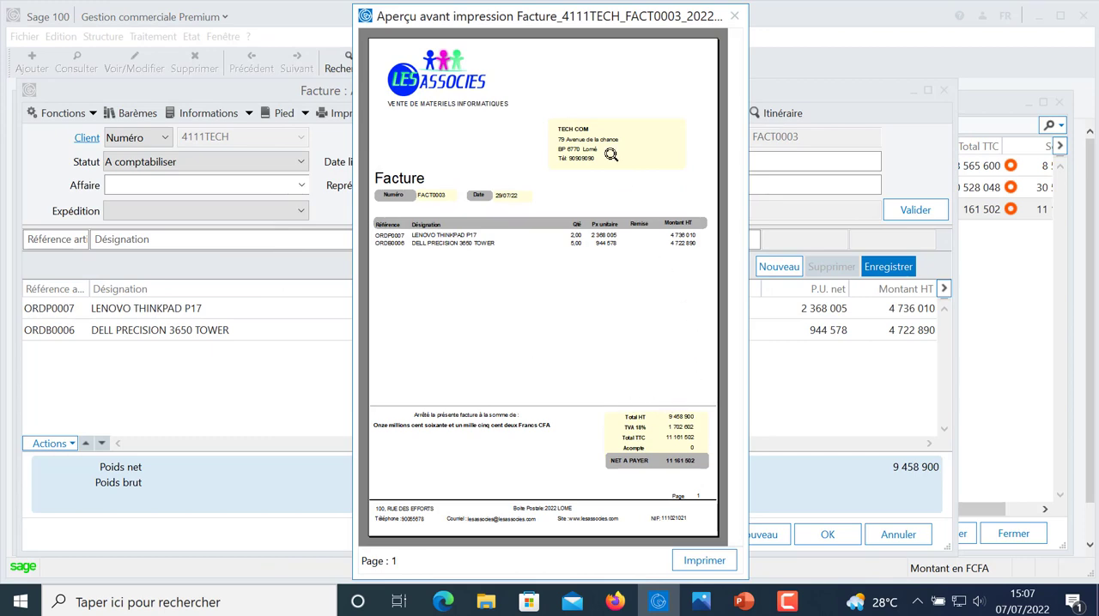
left_click(734, 16)
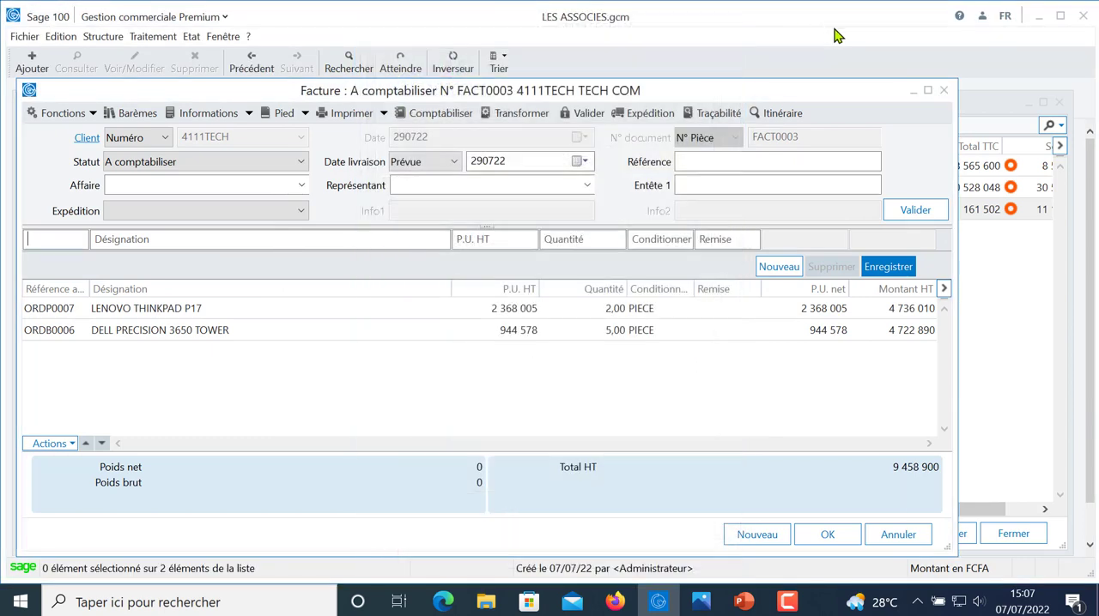
left_click(945, 91)
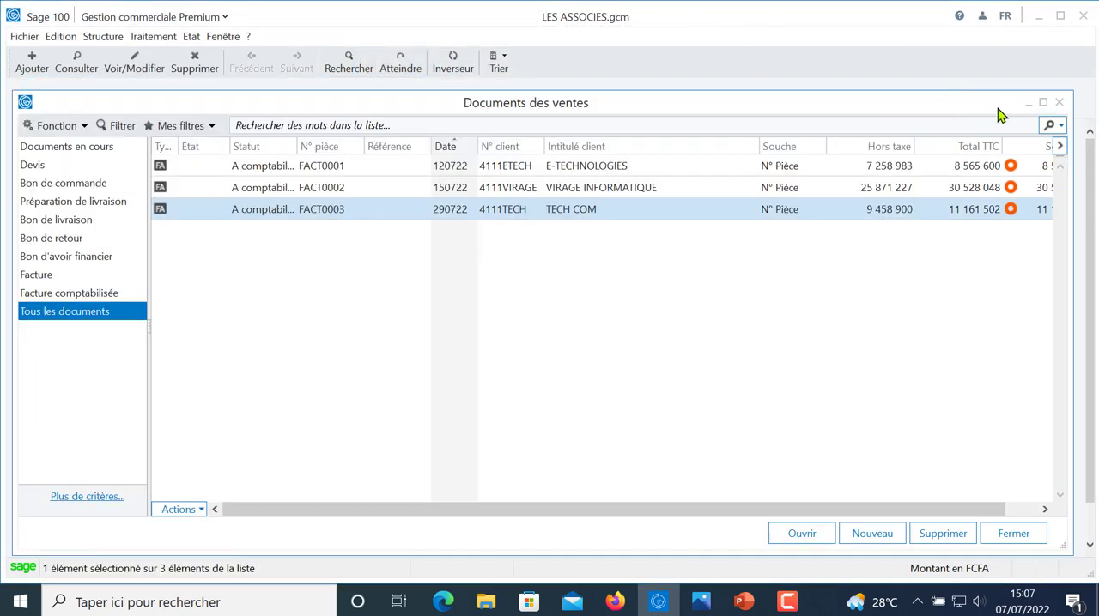
- Close and reopen the sales documents list, and examine the balance due on each customer invoice
left_click(1059, 102)
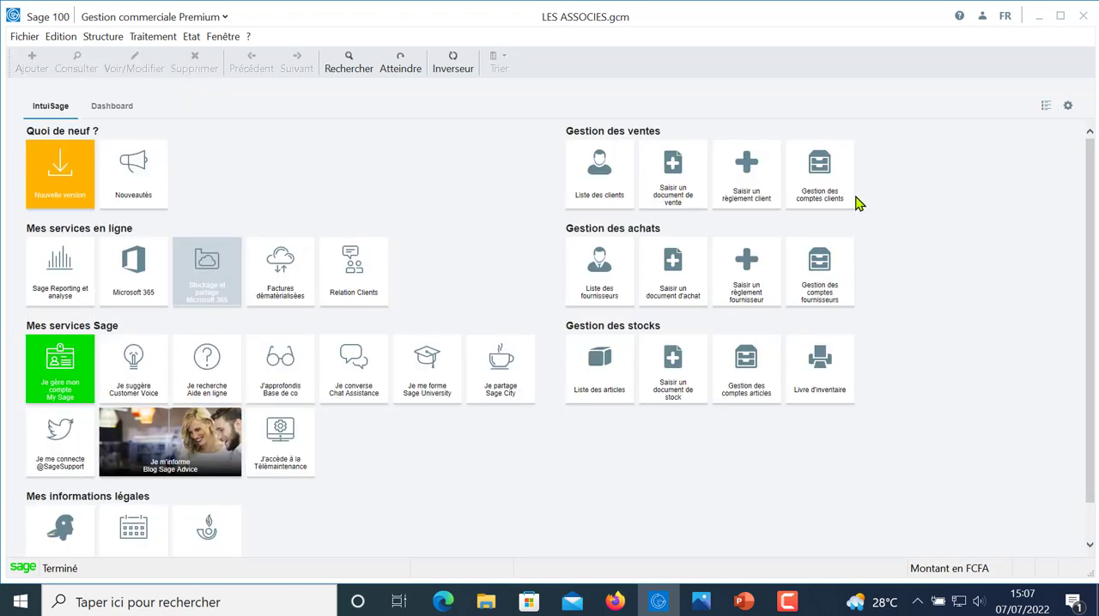
left_click(153, 36)
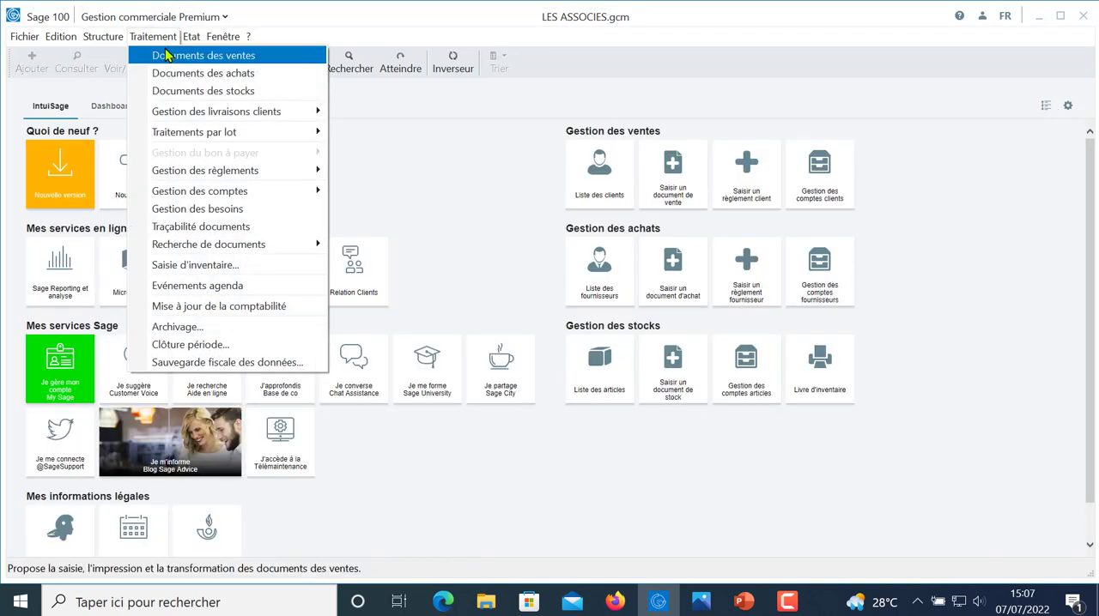
left_click(167, 56)
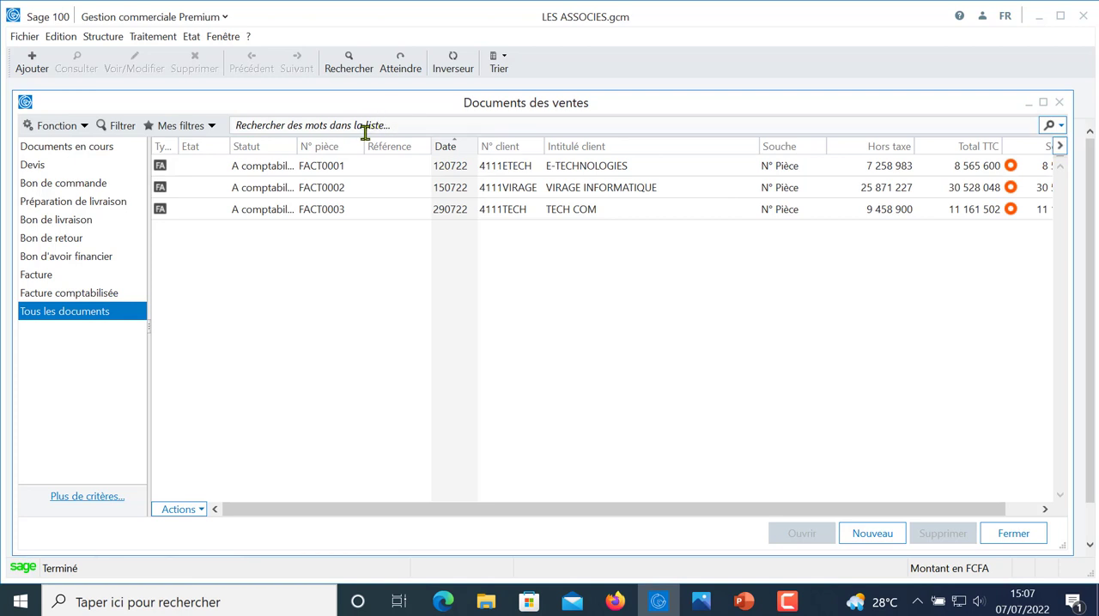
left_click(577, 209)
left_click(520, 175)
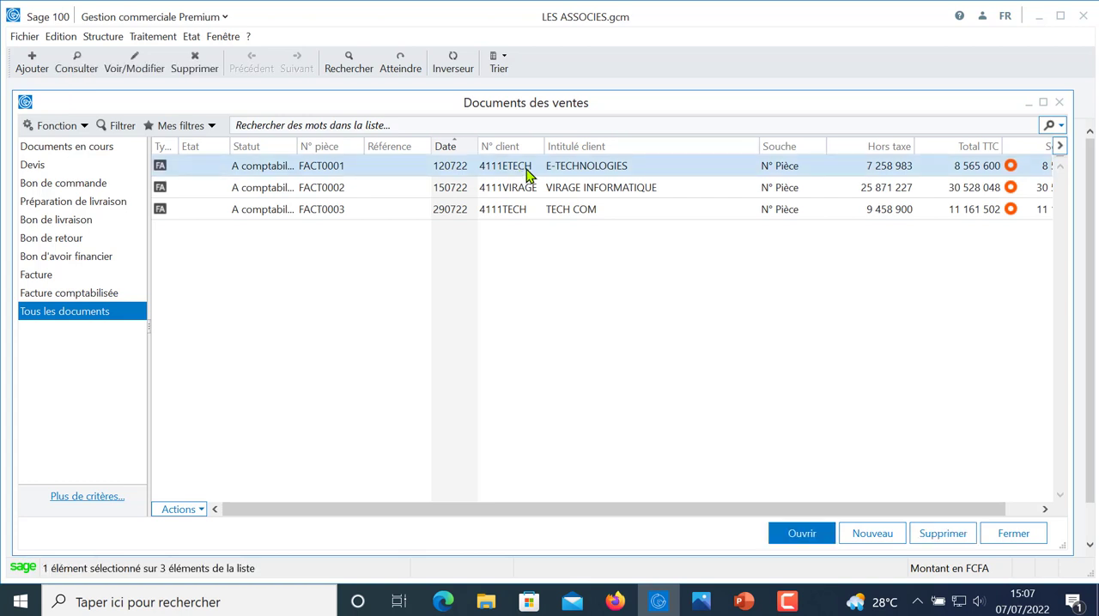
left_click_drag(862, 513, 985, 263)
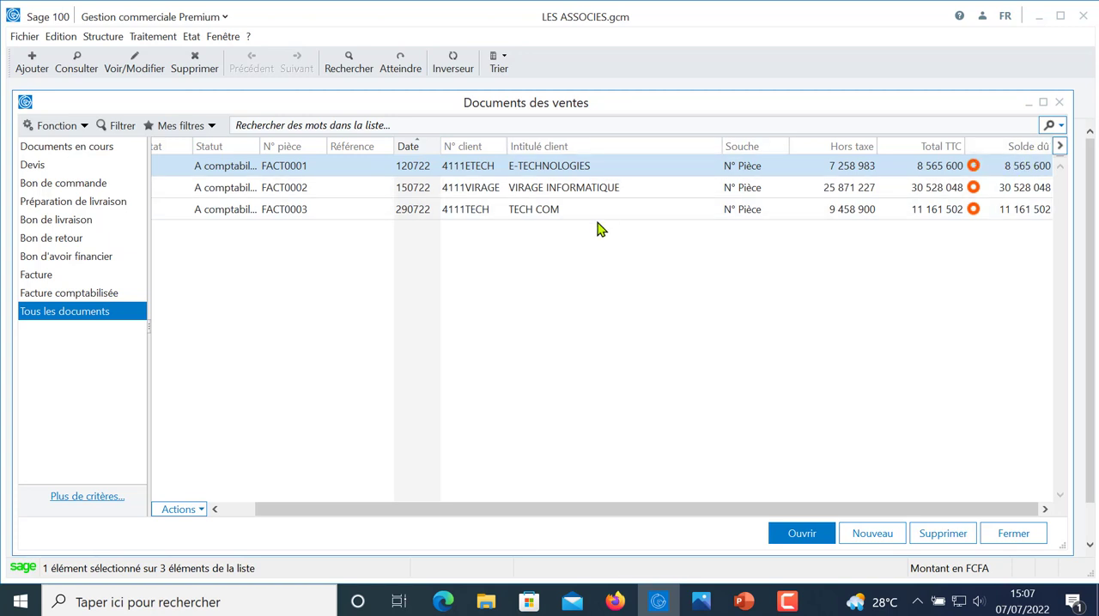
- Record a full CHEQUE settlement labelled RGLT FACTURE on E-TECHNOLOGIES' invoice, and close the invoice
double_click(457, 171)
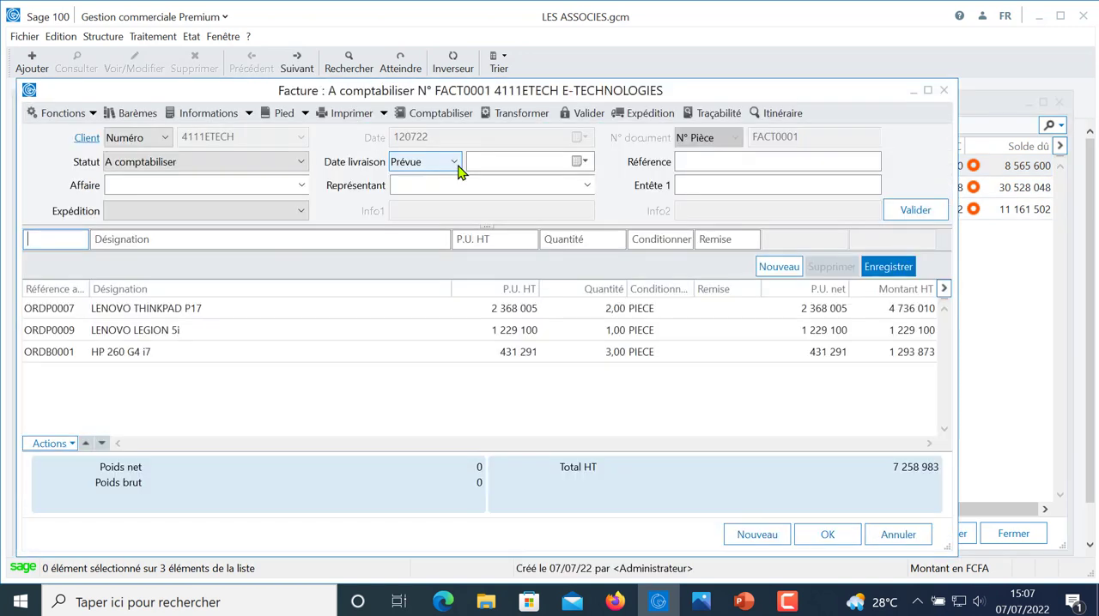
left_click(305, 115)
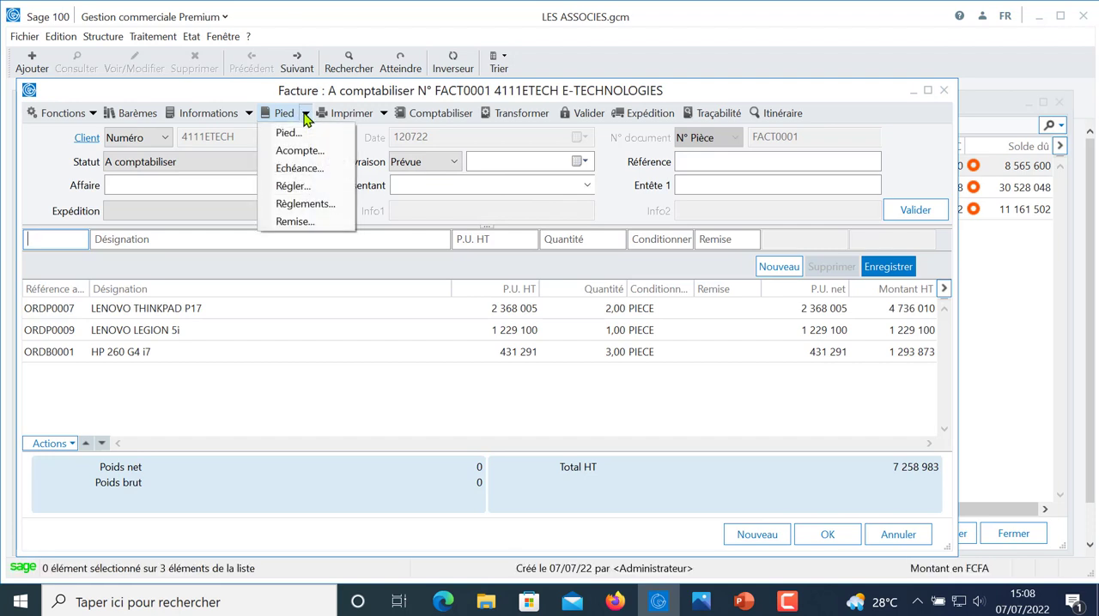
left_click(306, 186)
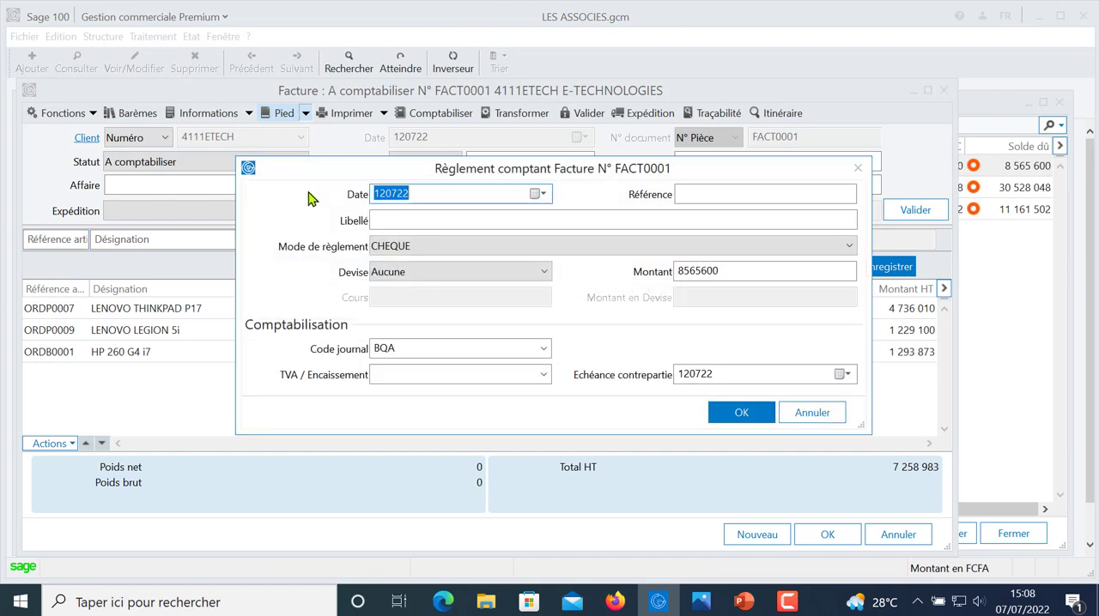
left_click(399, 220)
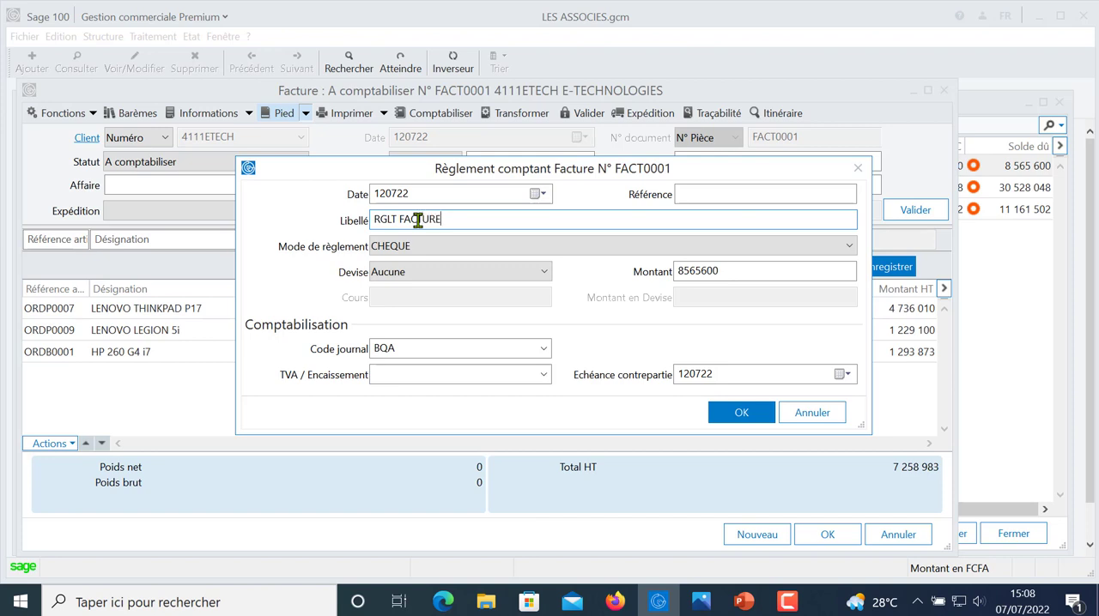
left_click(413, 247)
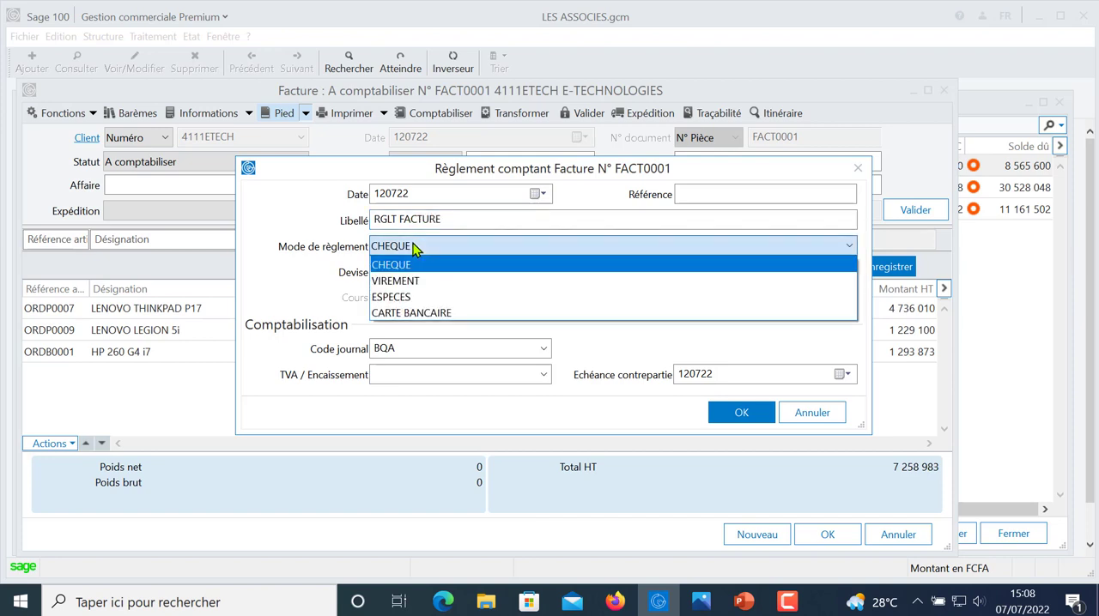
left_click(413, 250)
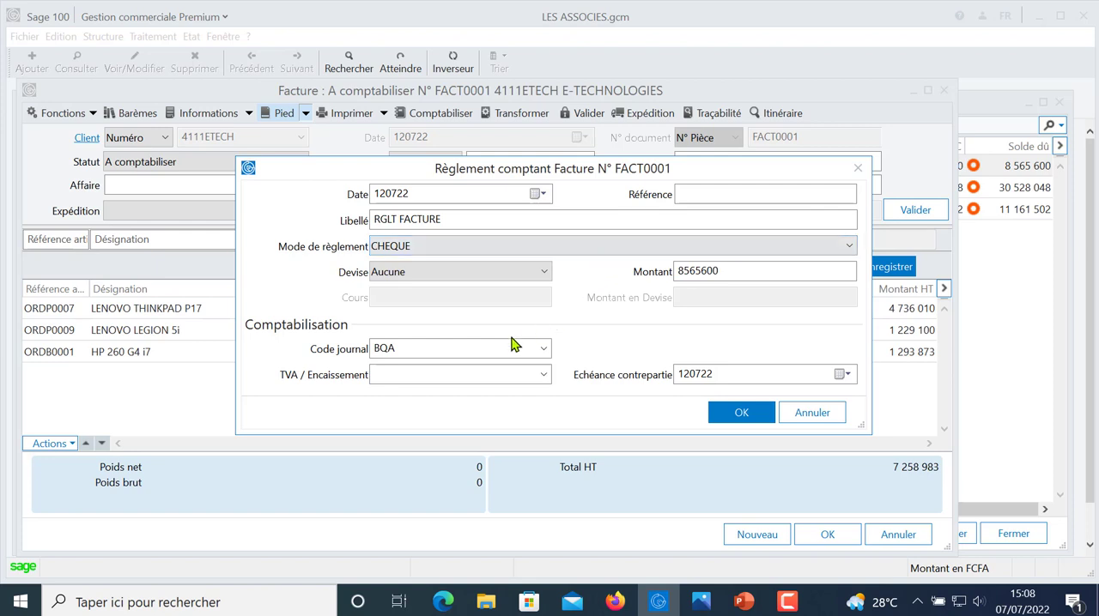
left_click(711, 273)
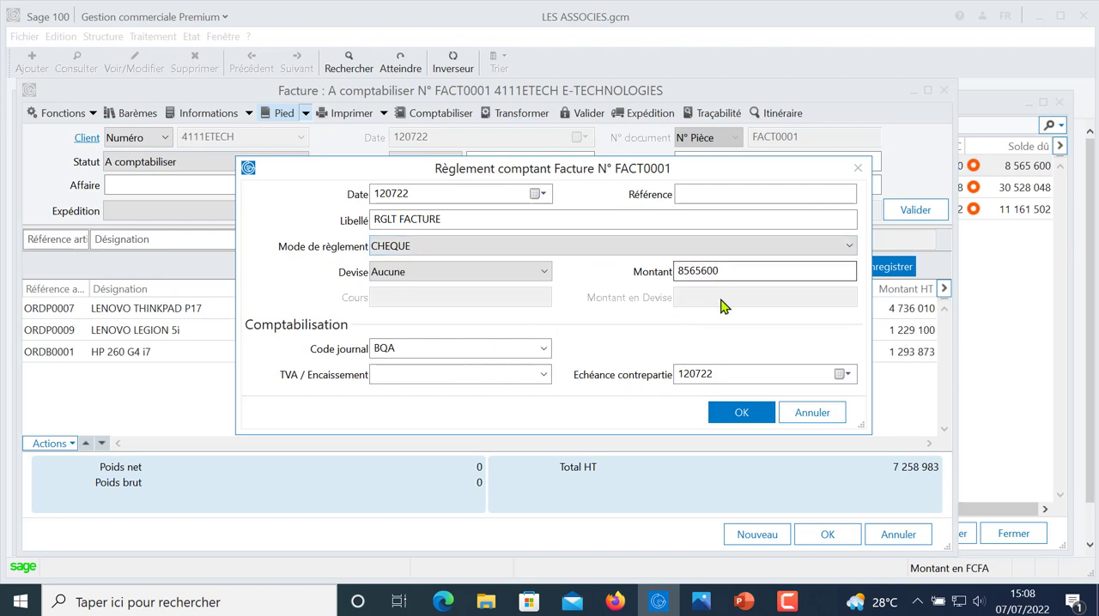
left_click(734, 421)
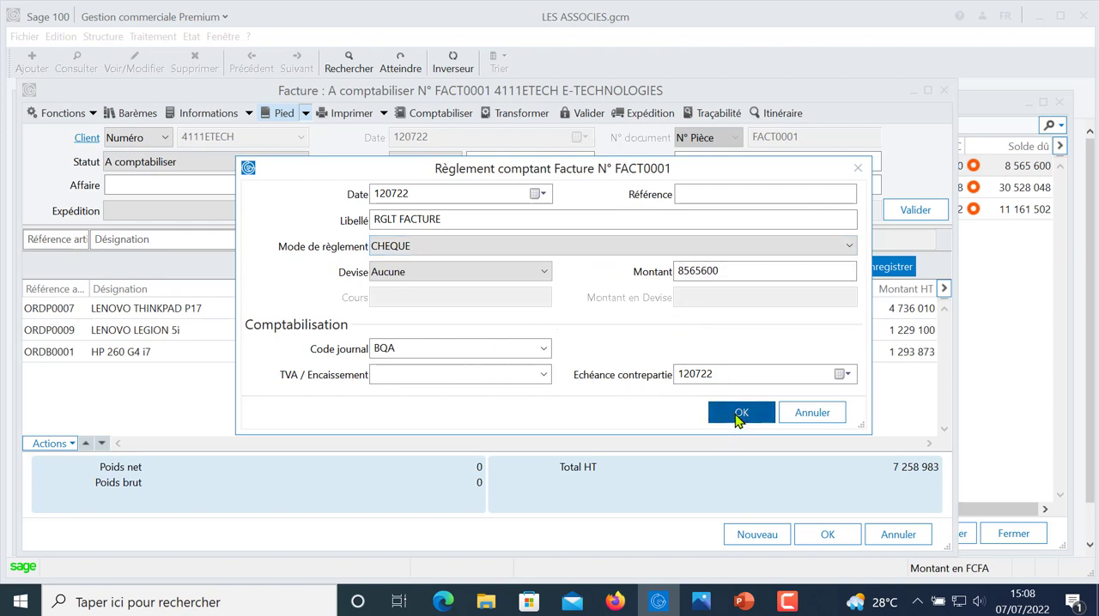
left_click(738, 416)
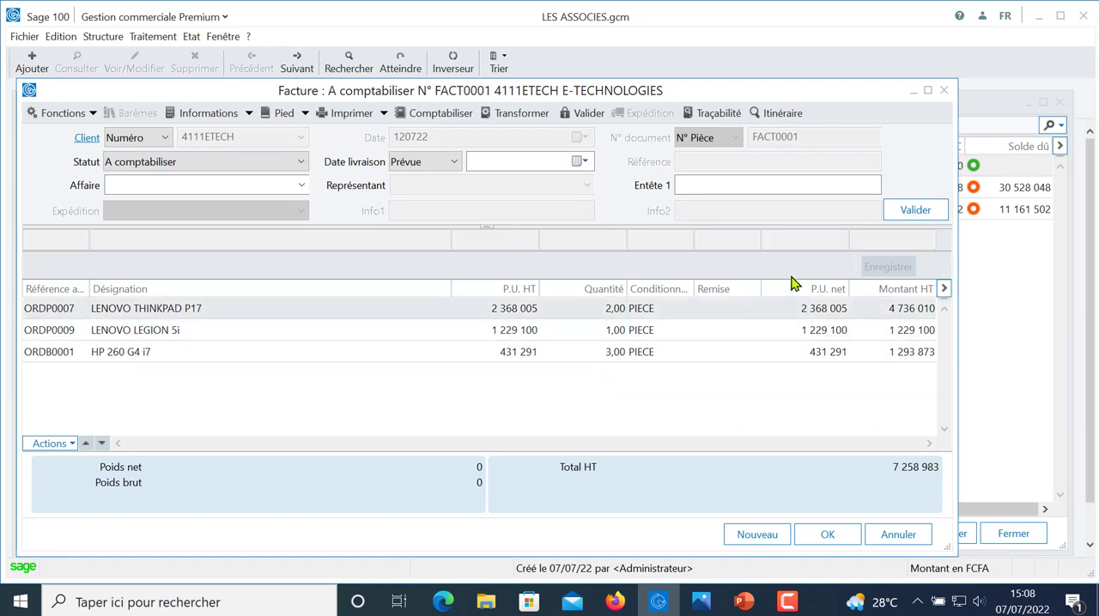
left_click(944, 91)
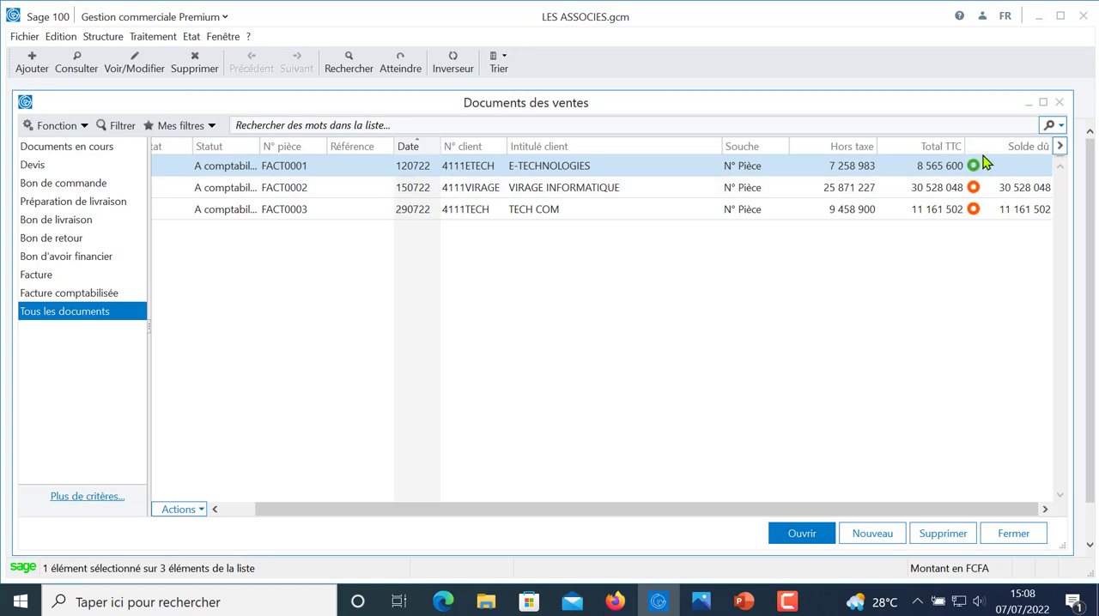
- Start a settlement on VIRAGE INFORMATIQUE's invoice and label it RGLT PARTIEL DE LA FACTURE
left_click(520, 210)
left_click(526, 195)
double_click(527, 195)
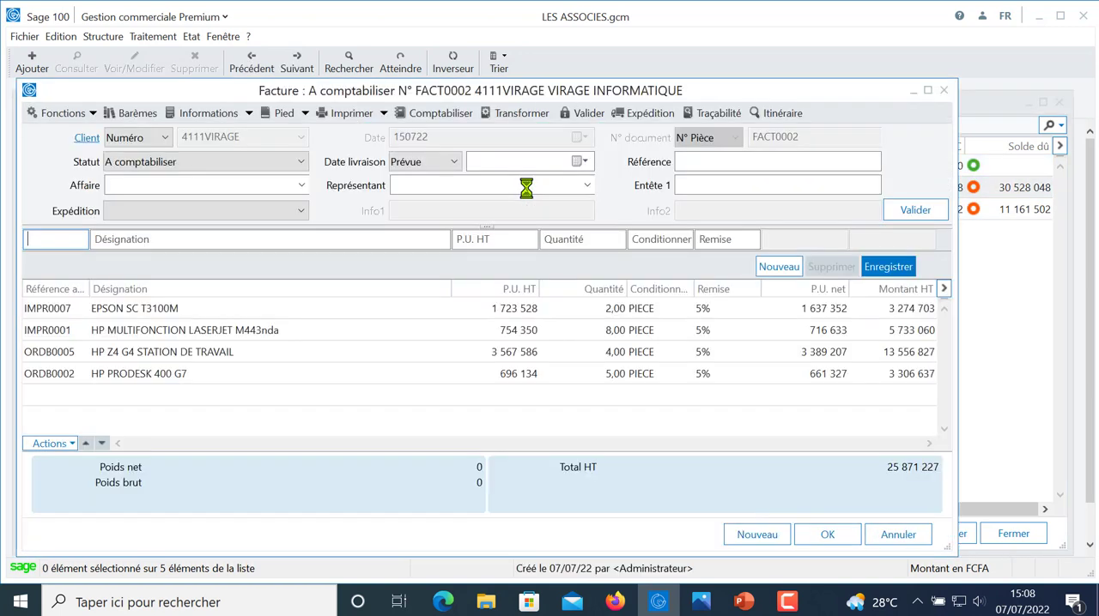
left_click(306, 114)
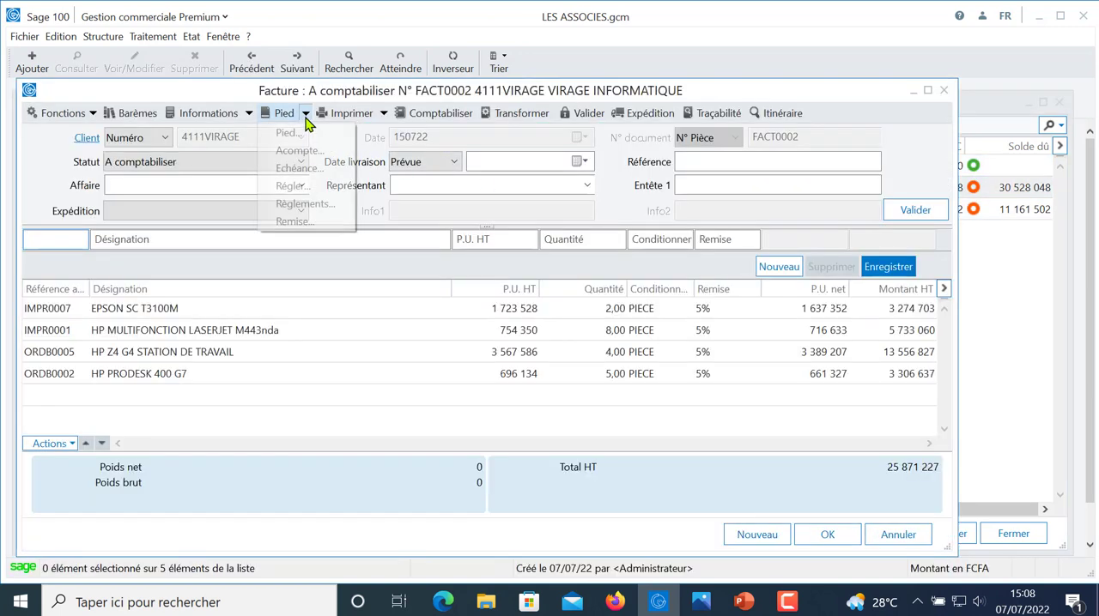
left_click(316, 186)
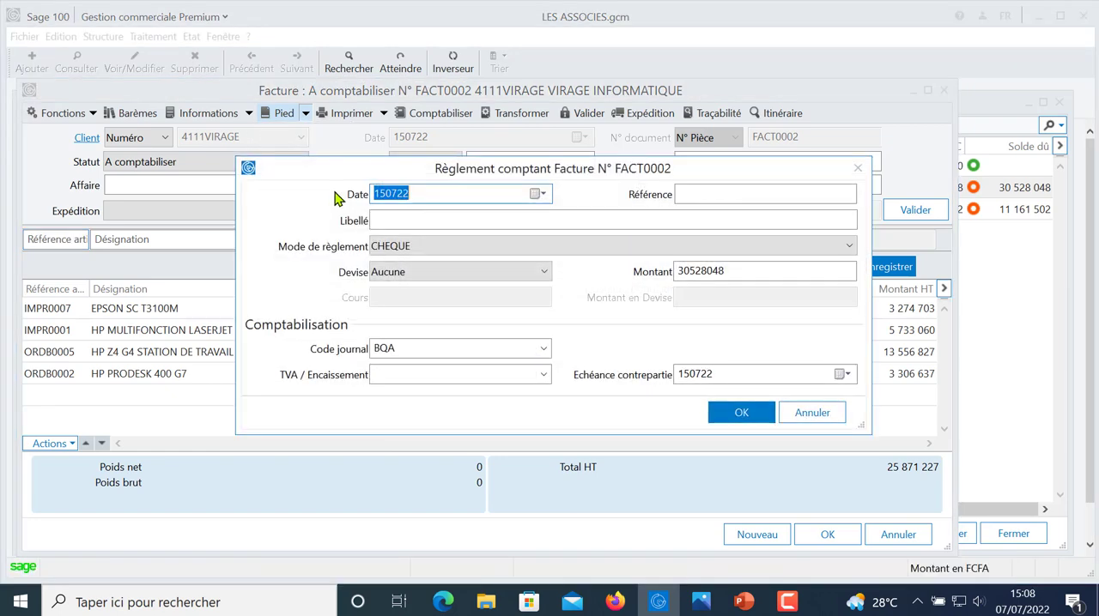
left_click(425, 216)
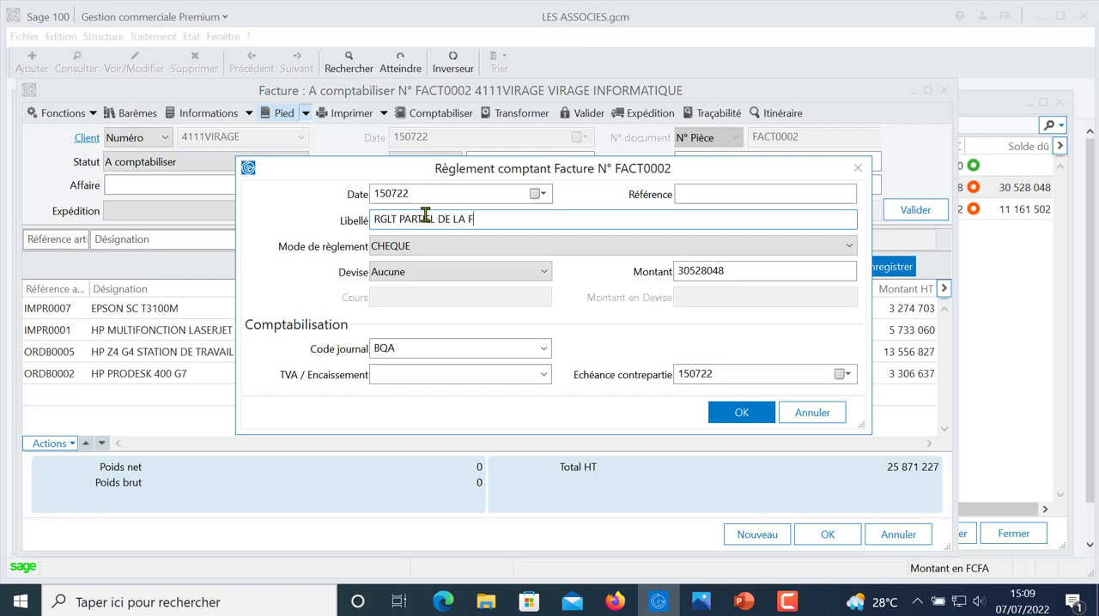
type("E")
key("Tab")
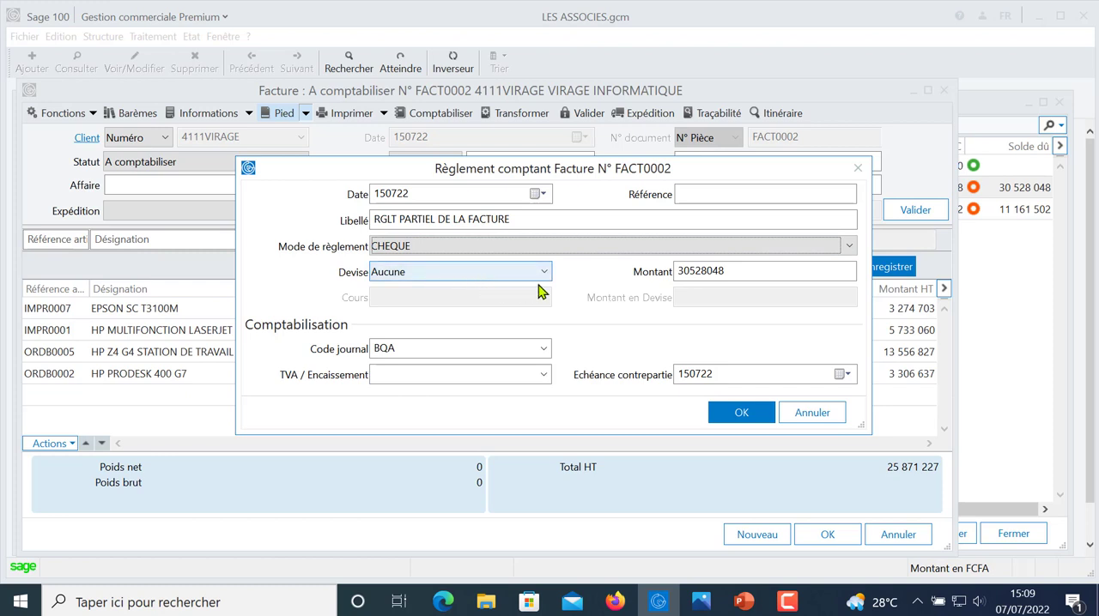
- Set the partial settlement amount to 25000000, validate the settlement, and close VIRAGE INFORMATIQUE's invoice
left_click(684, 271)
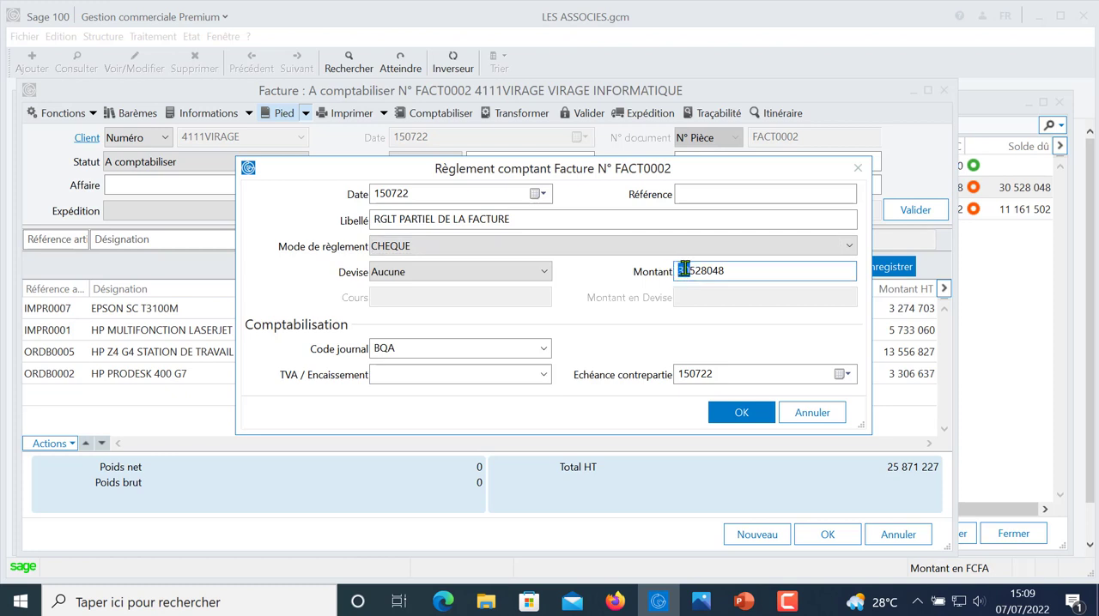
double_click(688, 272)
type("25000000")
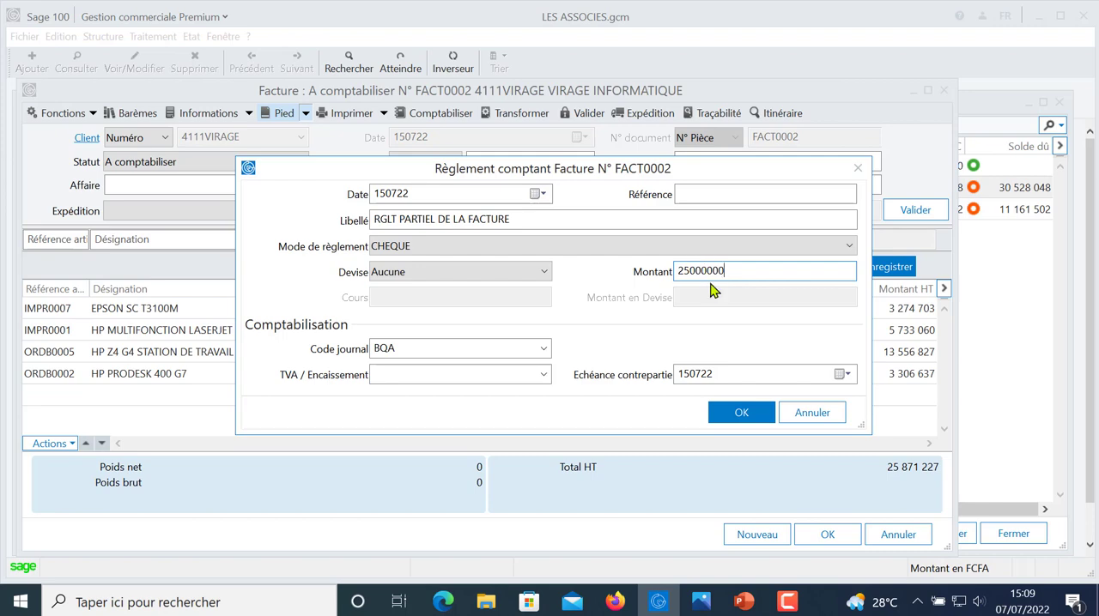
left_click(740, 412)
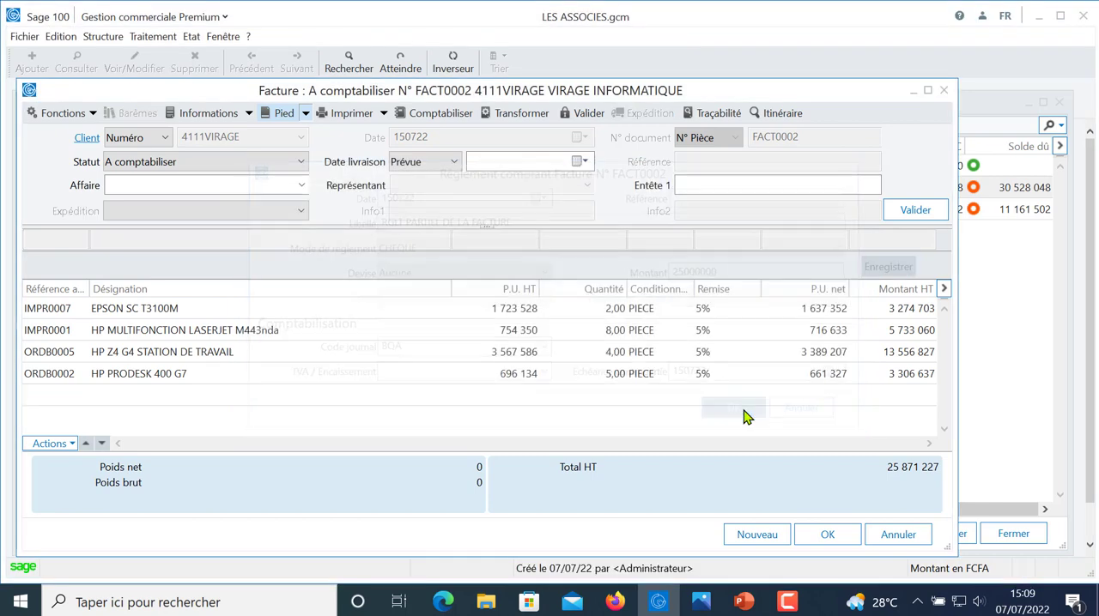
left_click(943, 90)
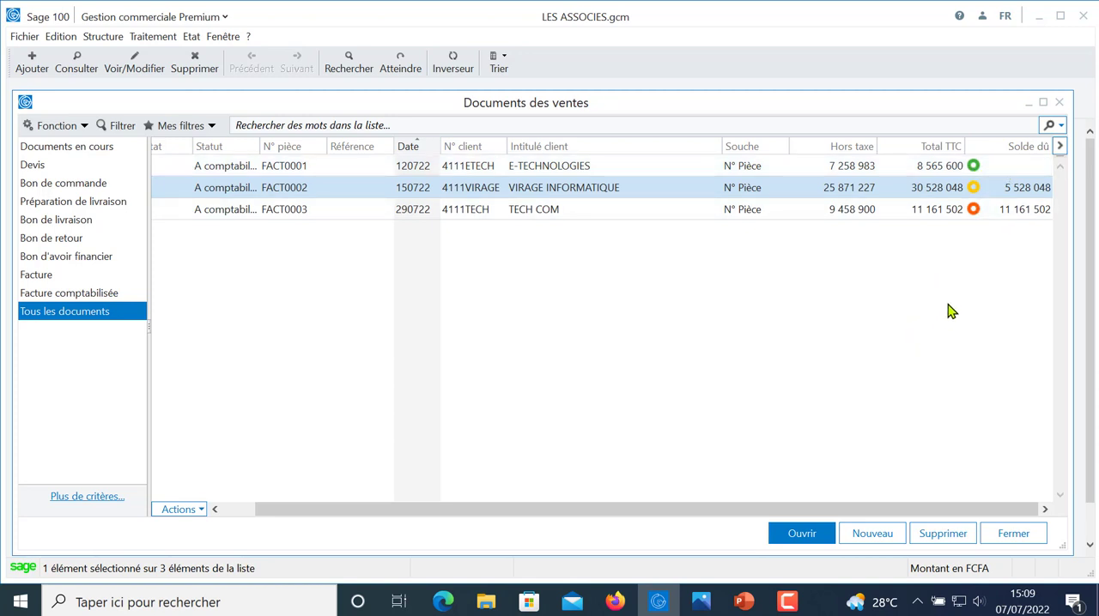
- Reopen the sales documents list, inspect the status options of E-TECHNOLOGIES' invoice, and close the invoice and the list
left_click(1061, 104)
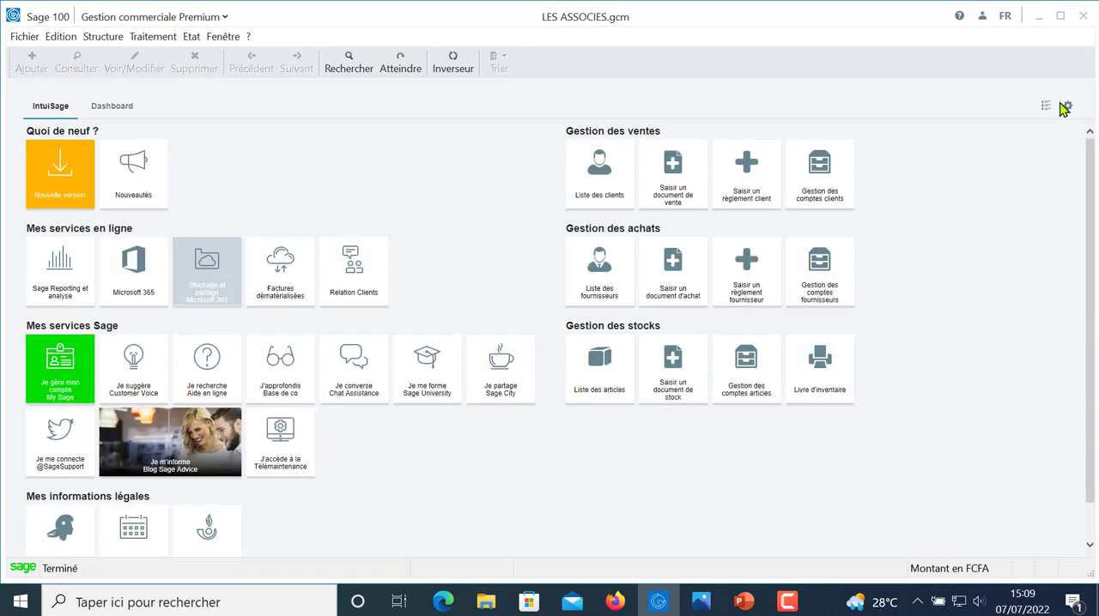
left_click(154, 37)
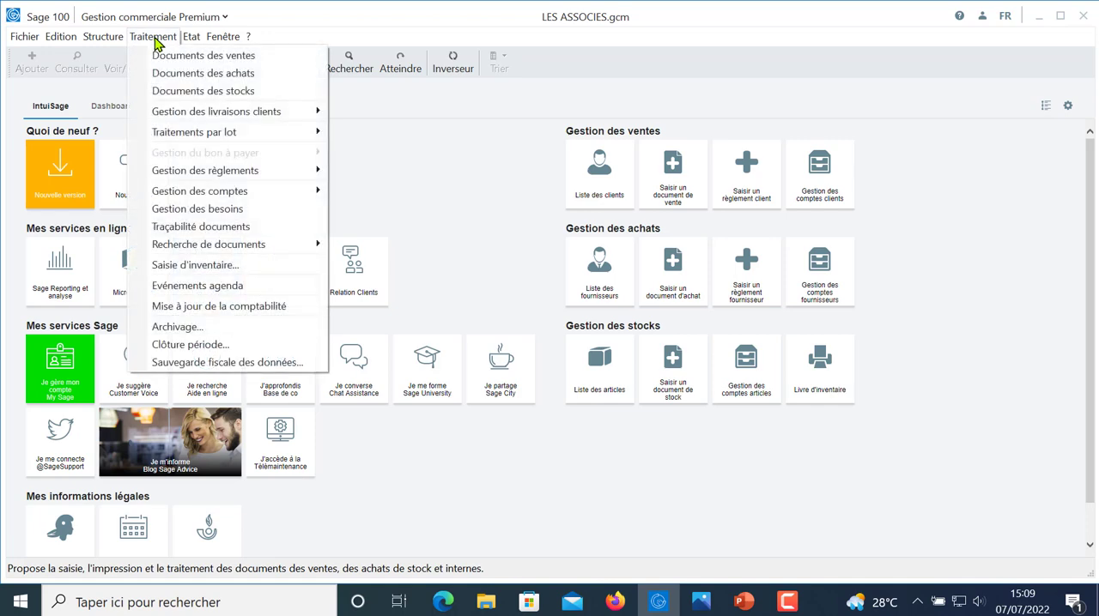
left_click(180, 56)
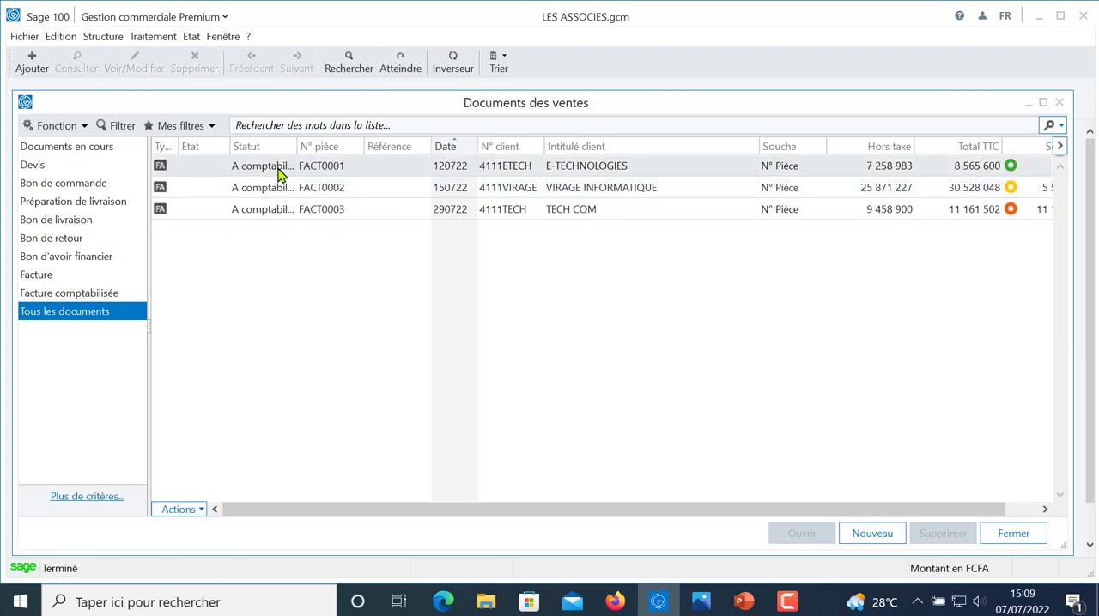
double_click(279, 174)
left_click(292, 169)
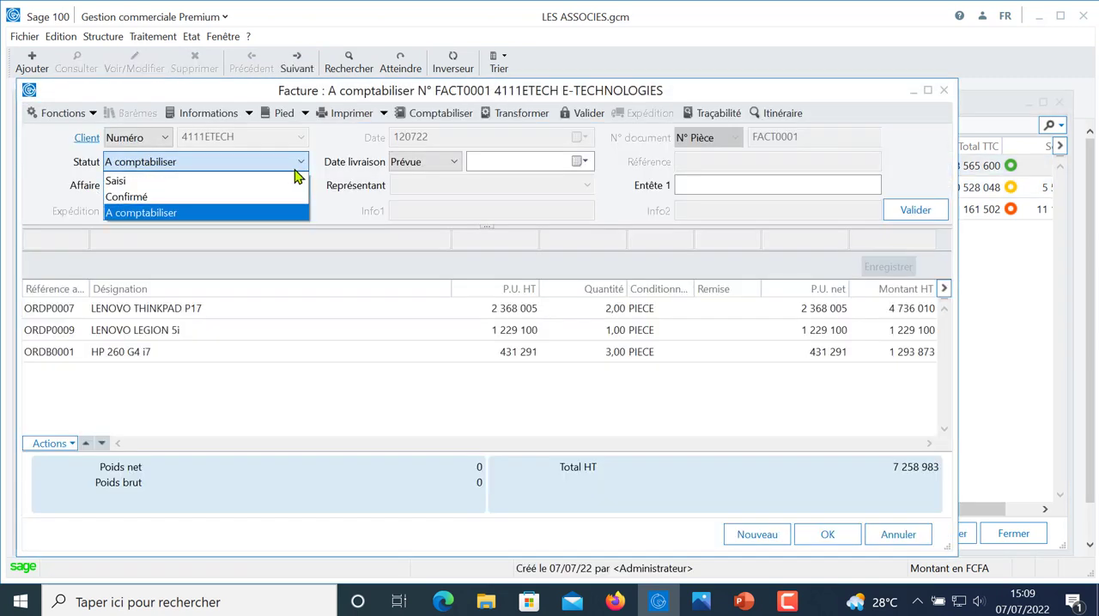
left_click(441, 198)
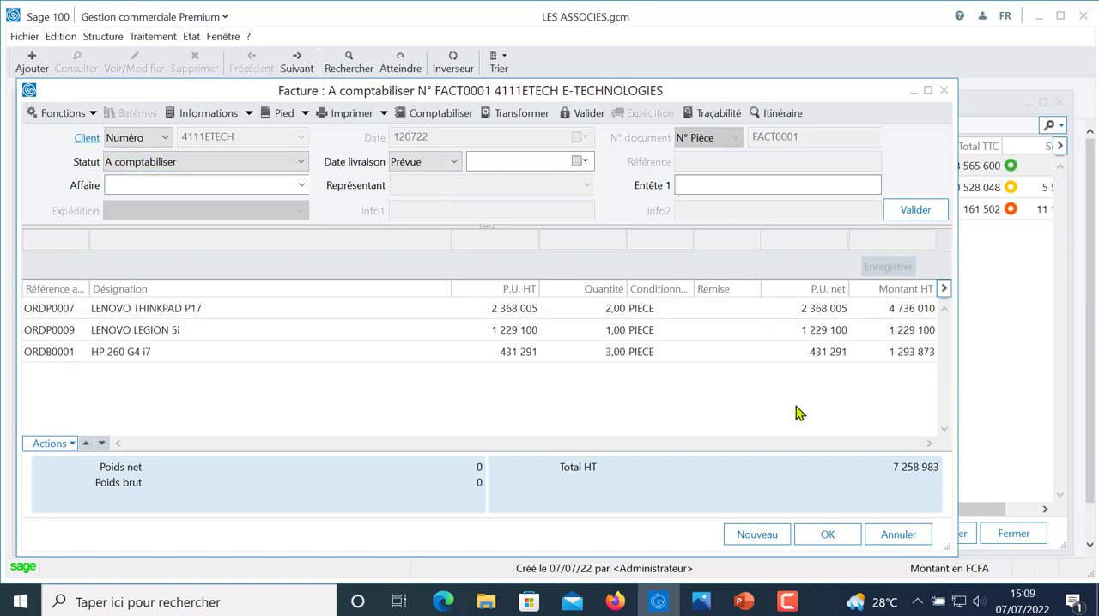
key("Escape")
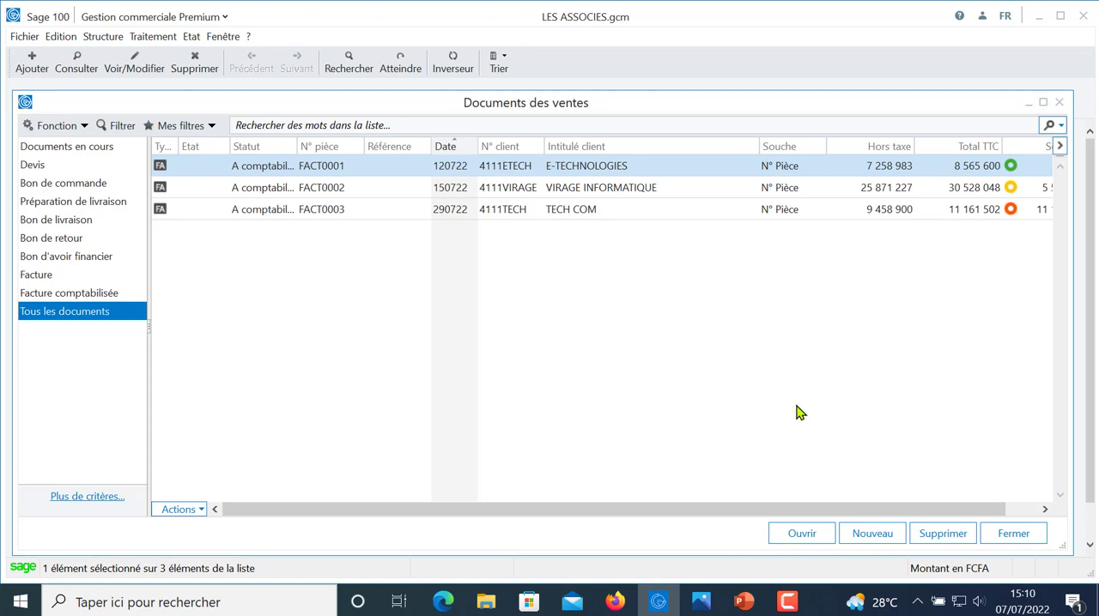
left_click(1060, 104)
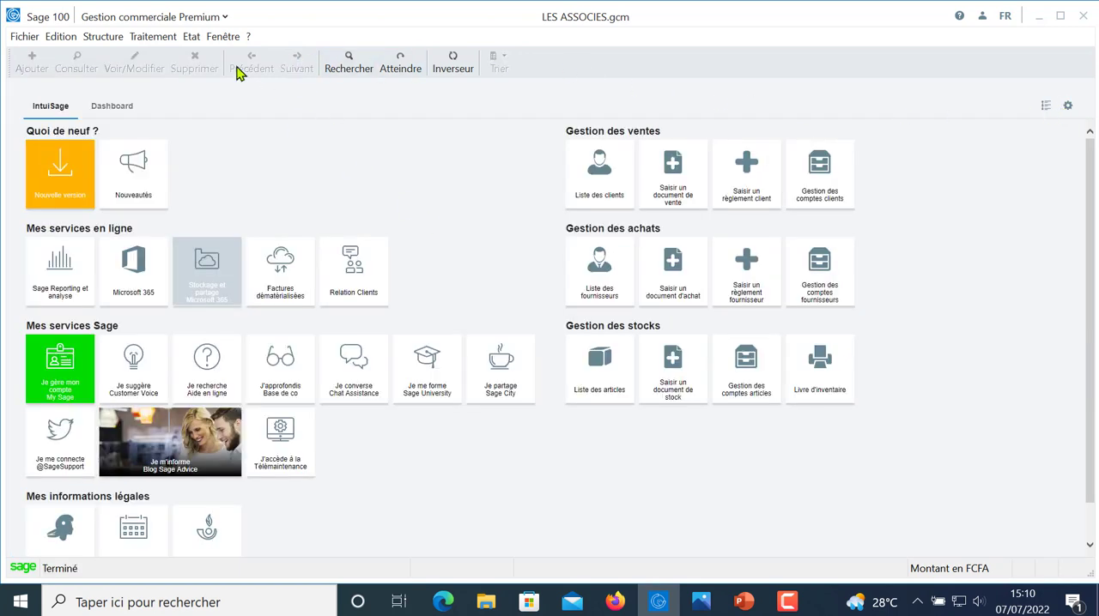
- Preview both pages of the Mouvements de stock report for all depots with the default criteria, and close the preview
left_click(195, 37)
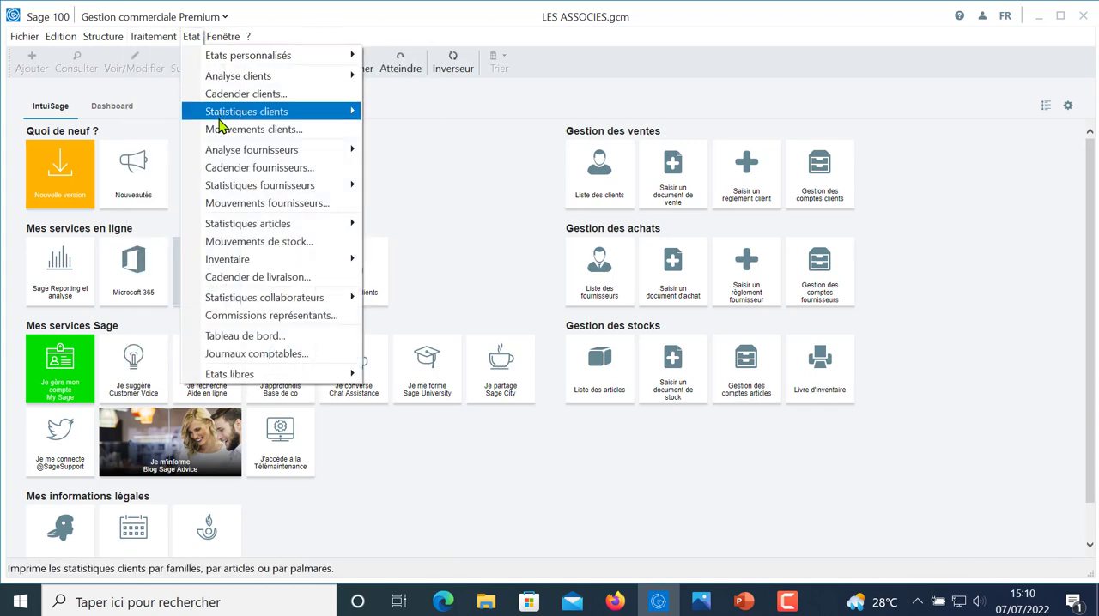
left_click(286, 243)
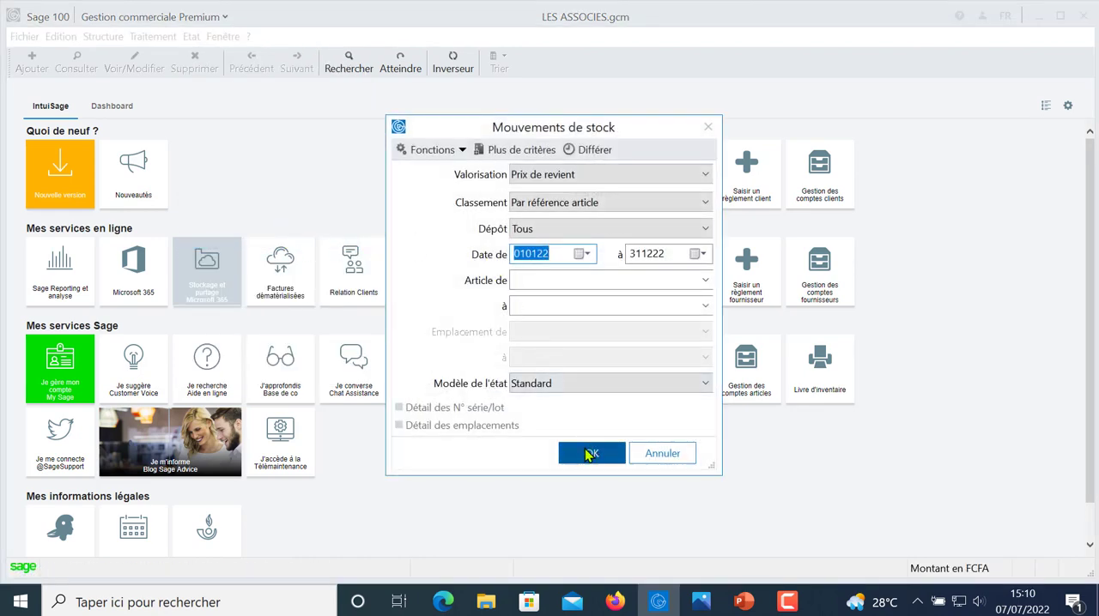
left_click(589, 453)
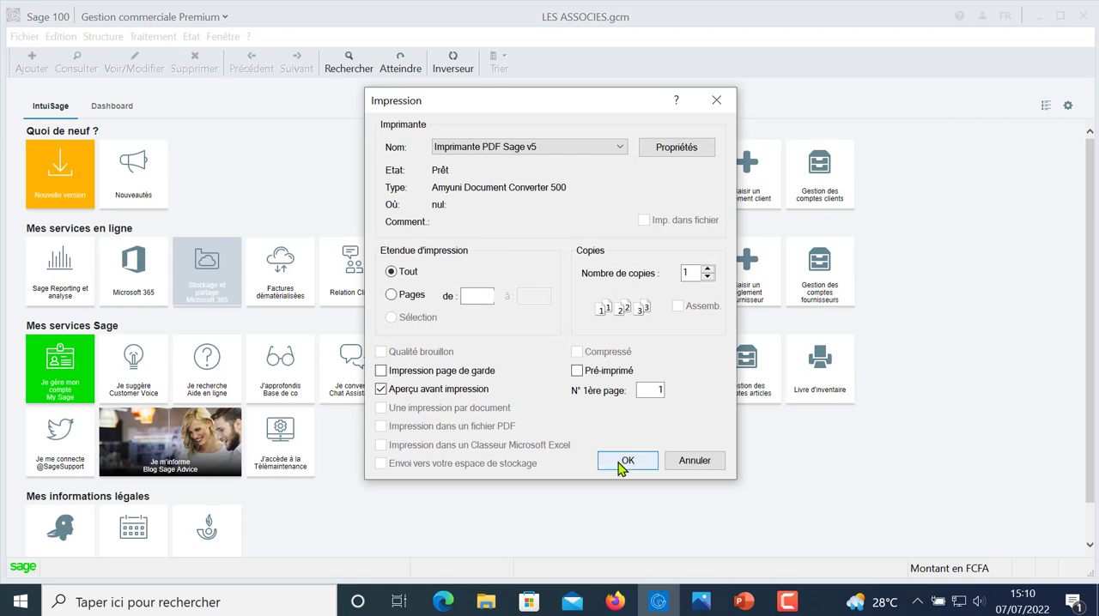
left_click(621, 462)
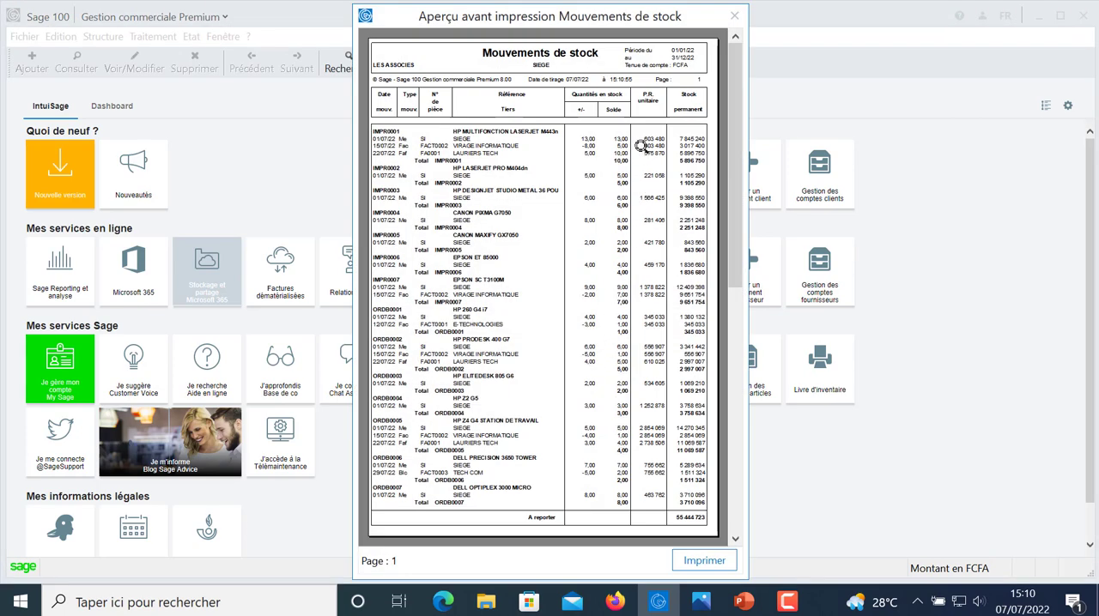
left_click(736, 539)
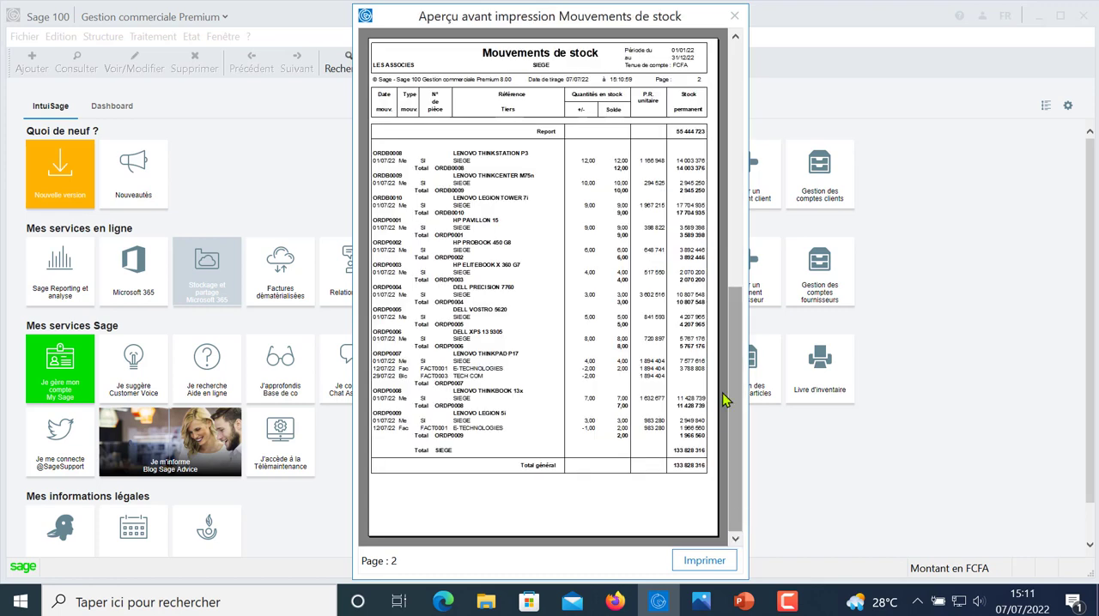
left_click(735, 16)
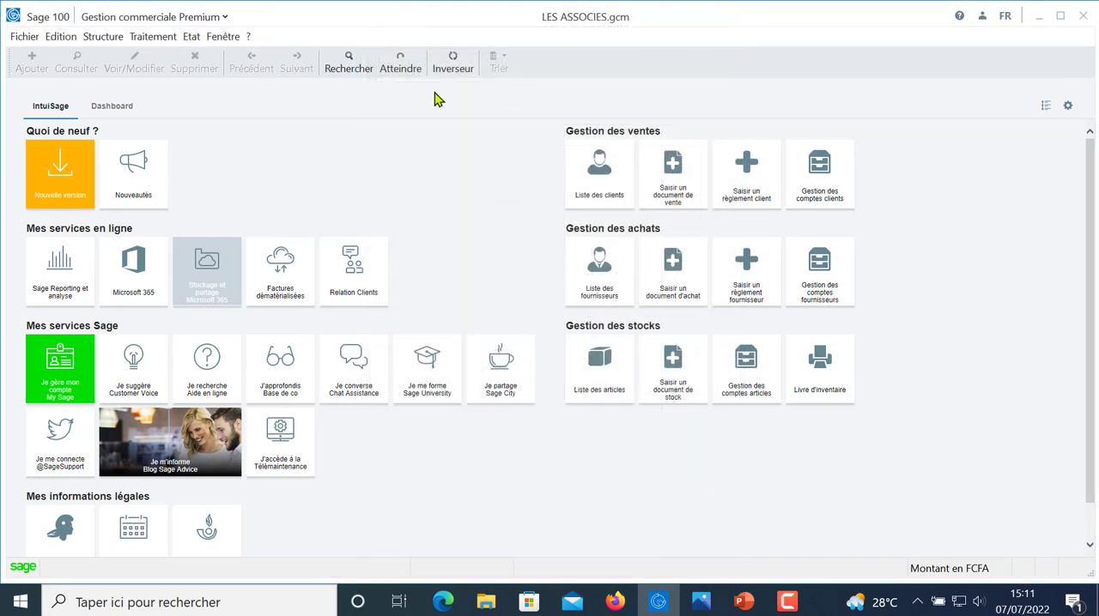
- Preview the Rentabilité clients analysis for 010122 to 311222 with the default criteria, enlarge the page, and close the preview
left_click(190, 36)
mouse_move(208, 44)
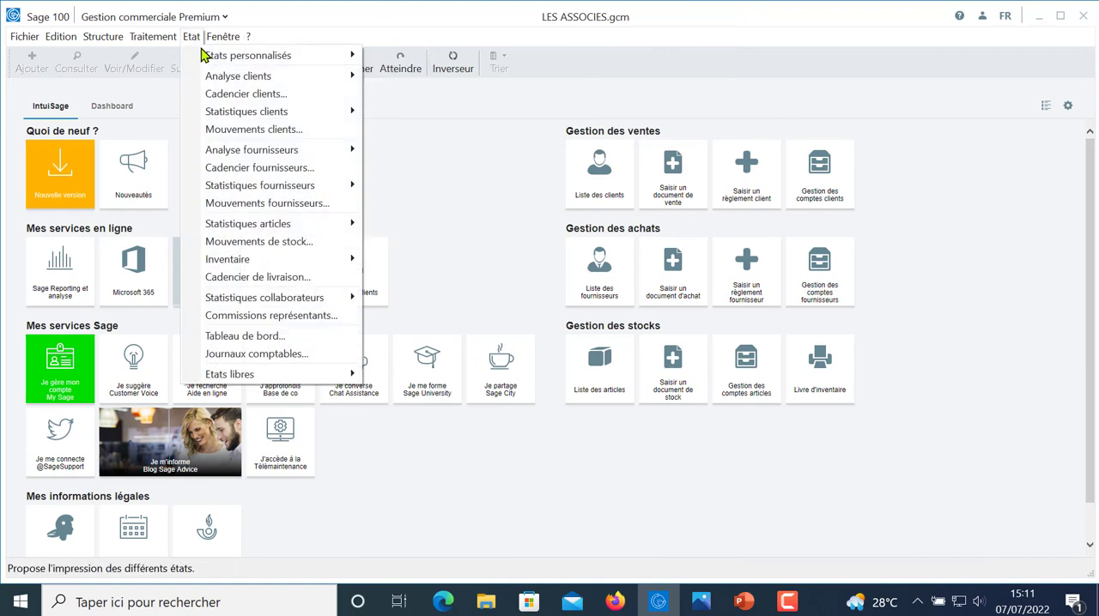
mouse_move(258, 81)
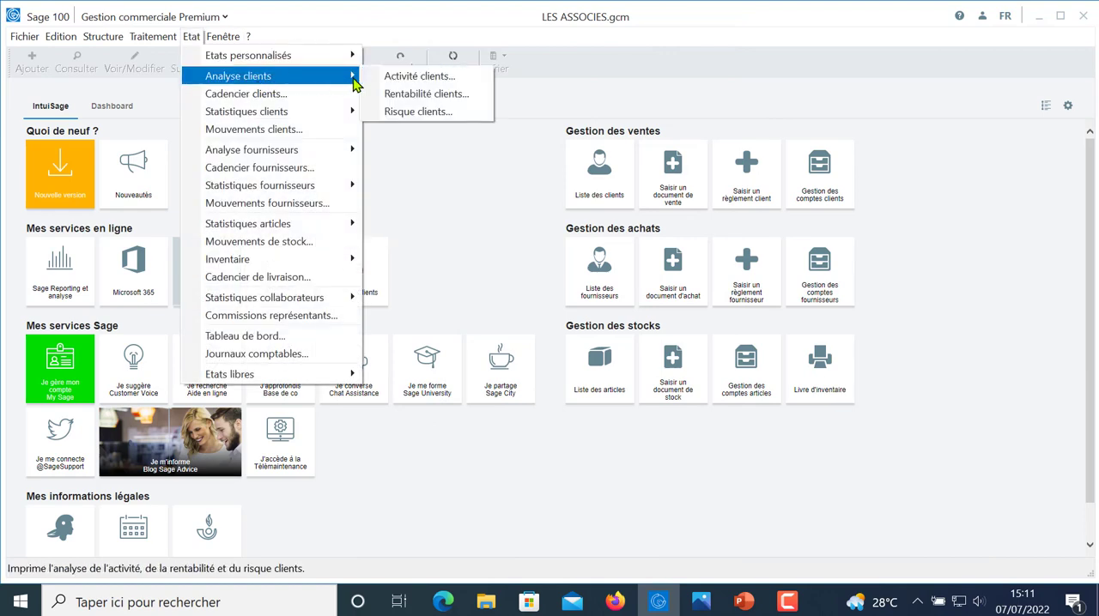
left_click(421, 94)
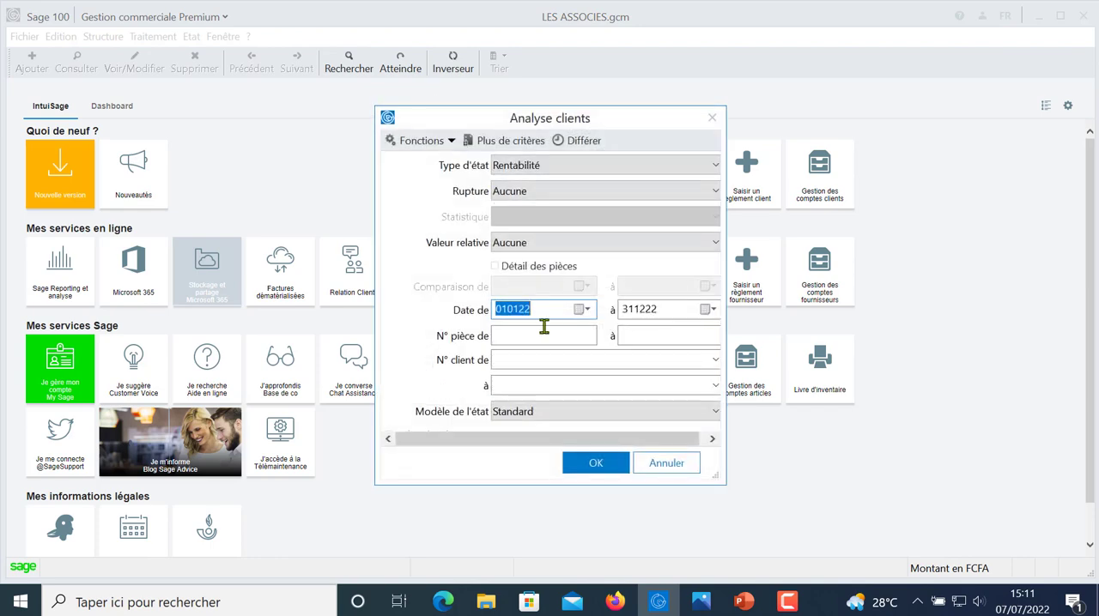
left_click(597, 463)
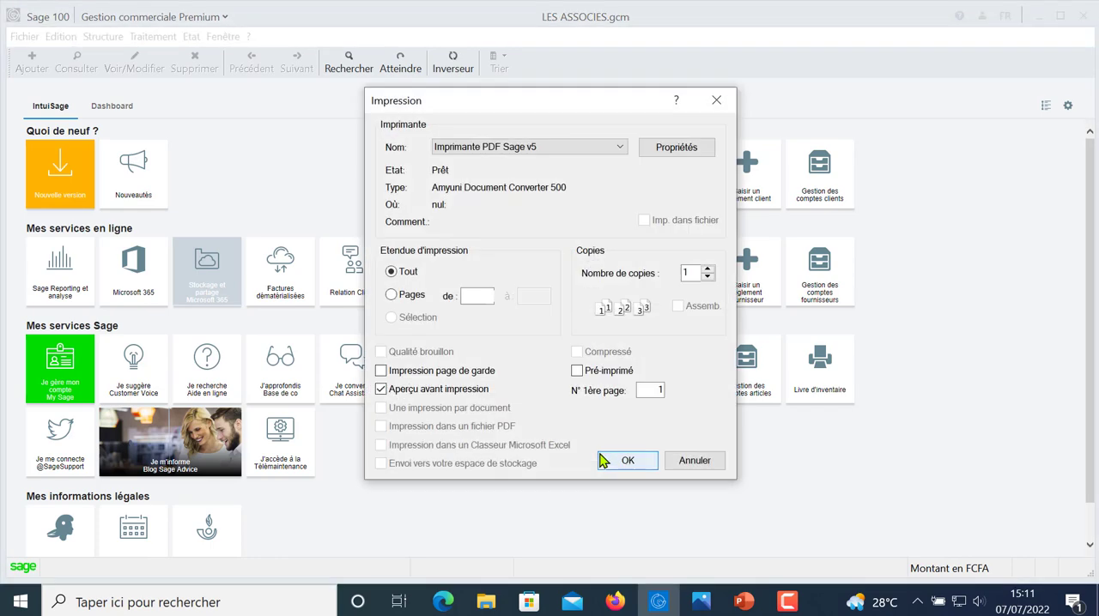
left_click(615, 462)
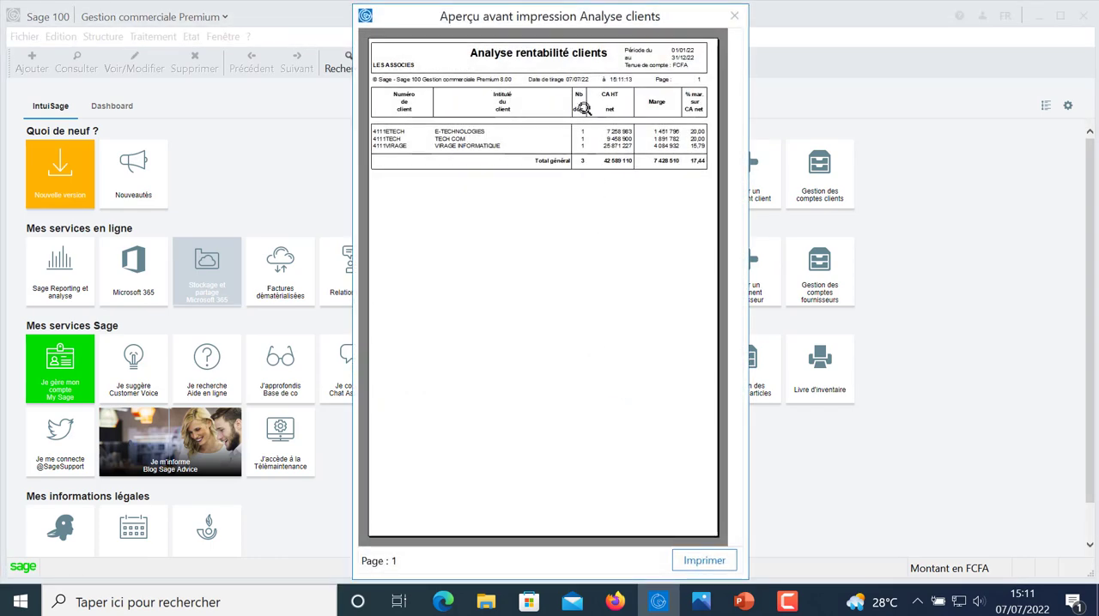
left_click(585, 113)
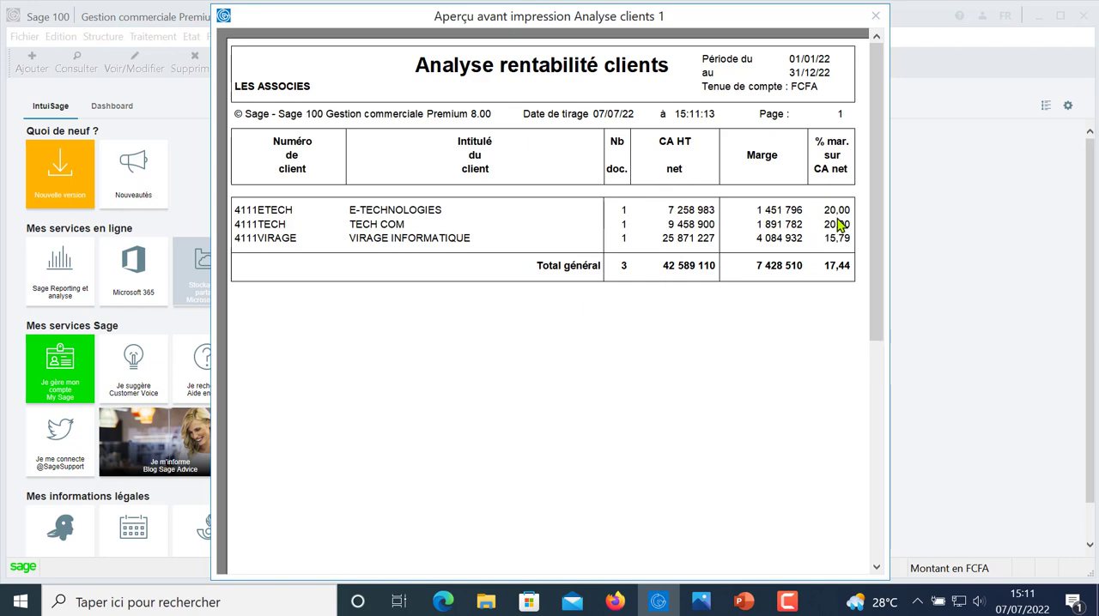
left_click(877, 16)
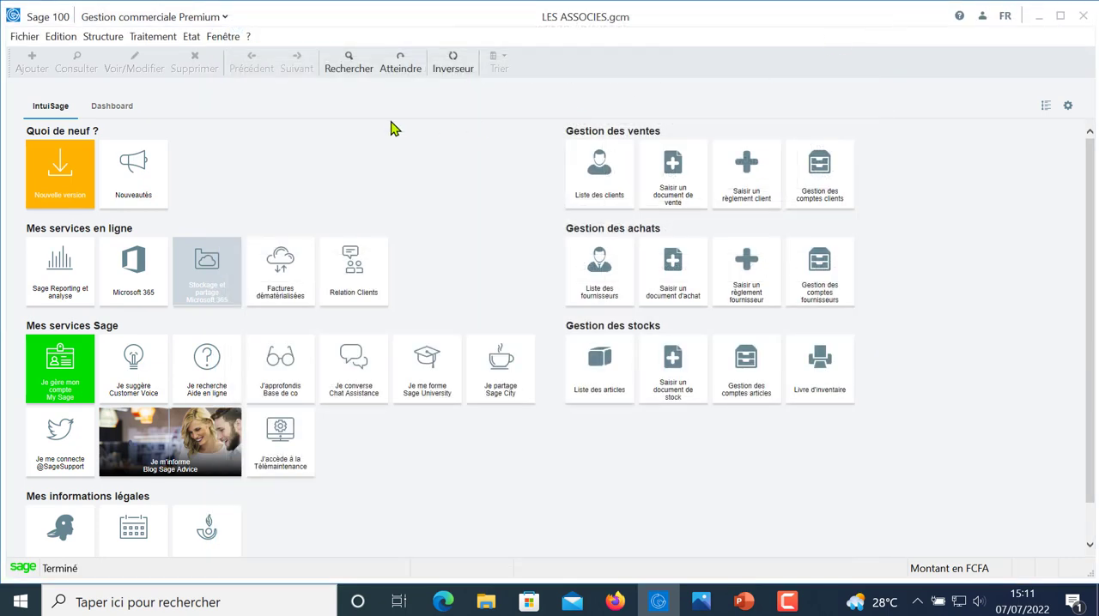
- Try to preview the customer statistics by article for 010122 to 311222 with the default criteria
left_click(197, 37)
mouse_move(210, 40)
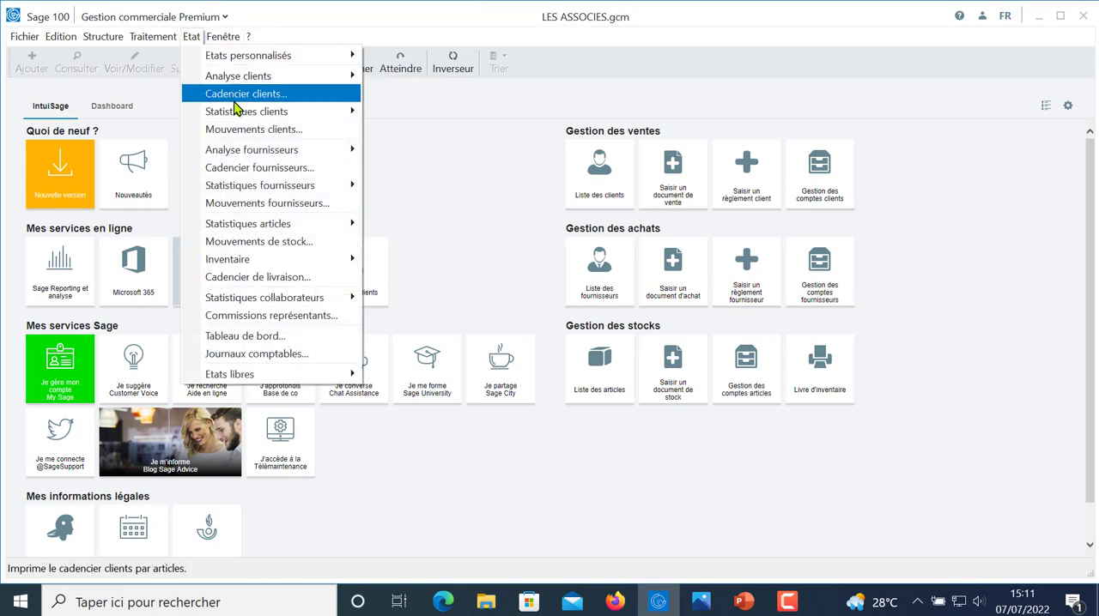
mouse_move(262, 116)
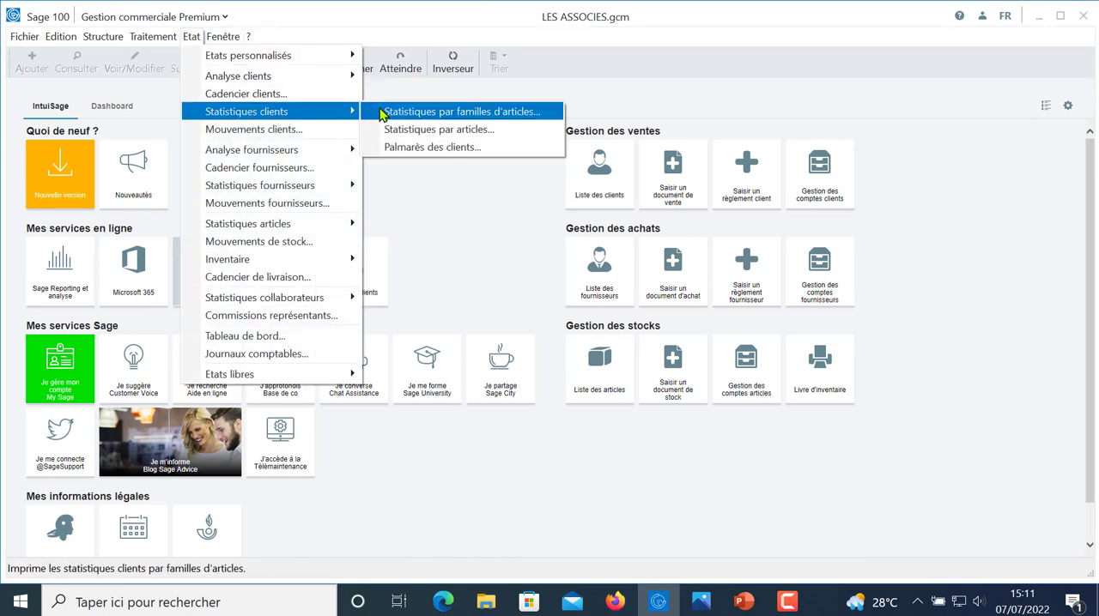
left_click(418, 130)
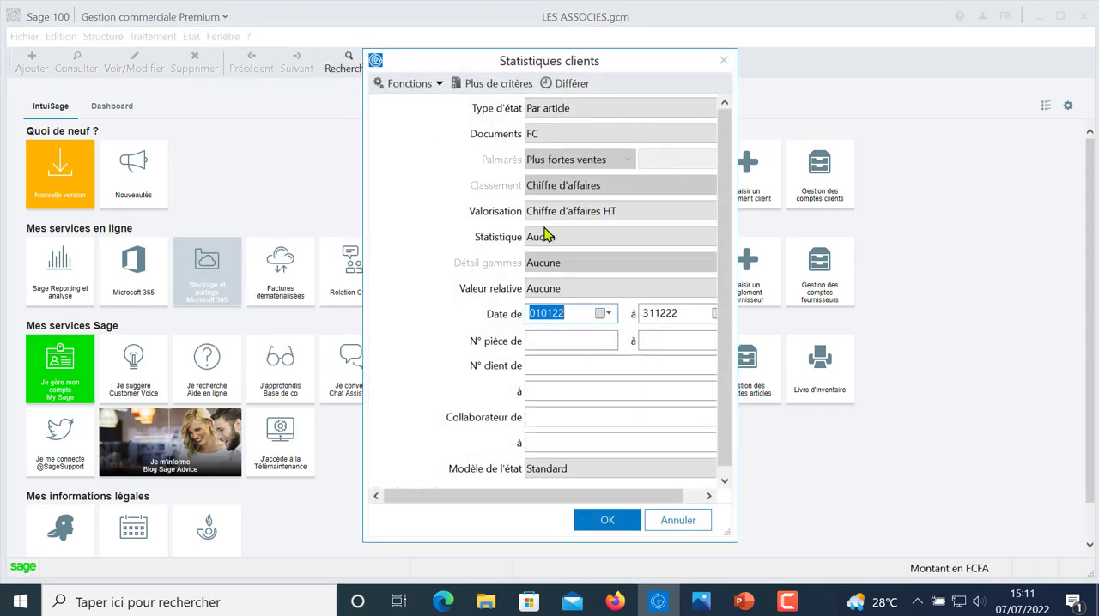
left_click(608, 521)
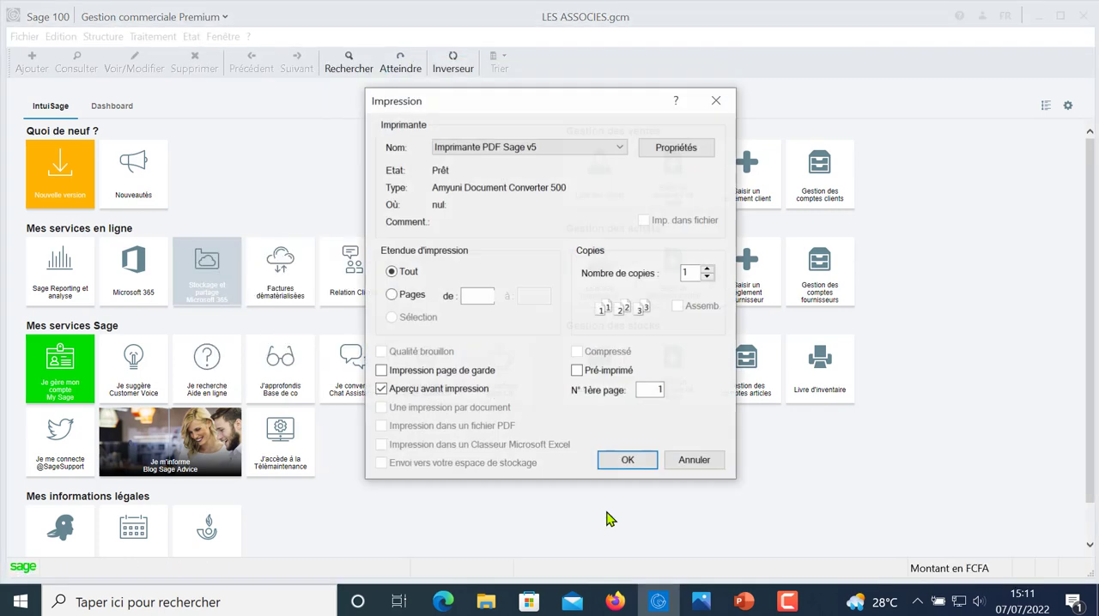
left_click(622, 457)
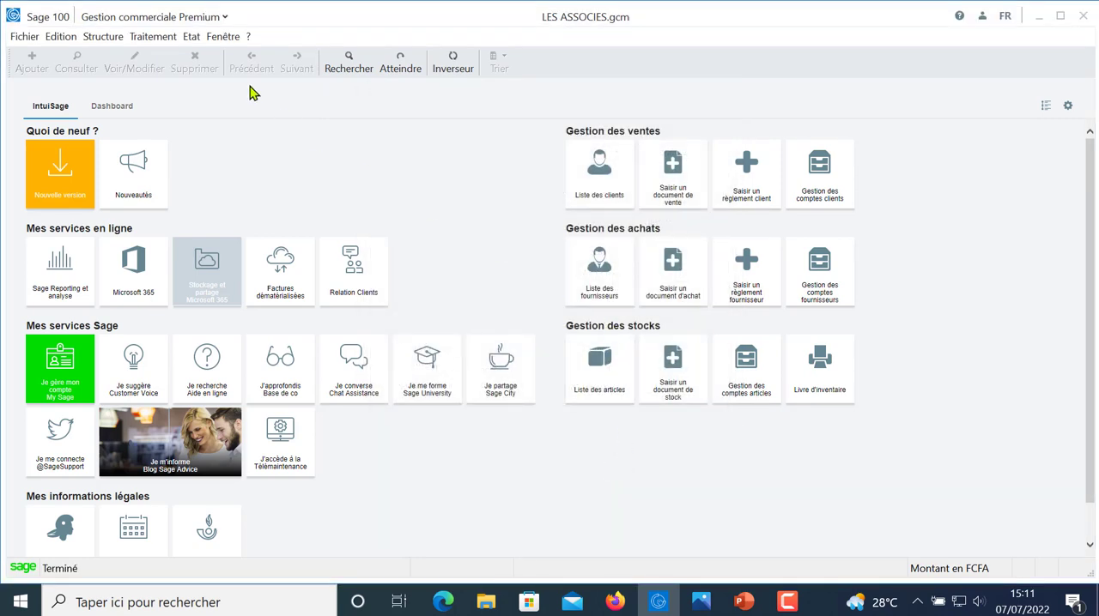
- Try to preview the customer statistics by article family for 010122 to 311222 with the default criteria
left_click(193, 36)
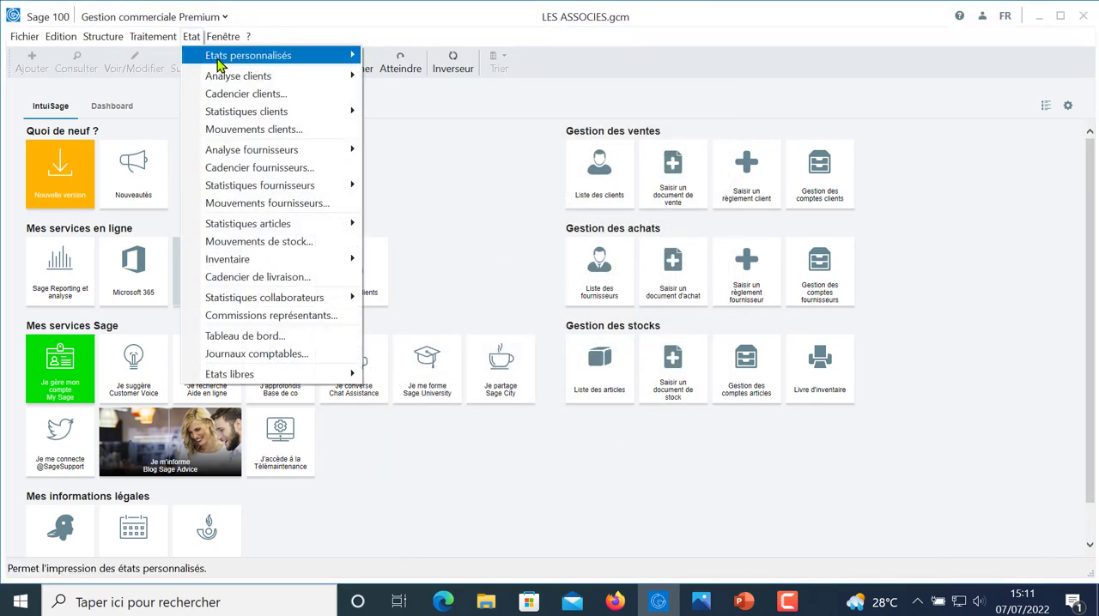
mouse_move(292, 114)
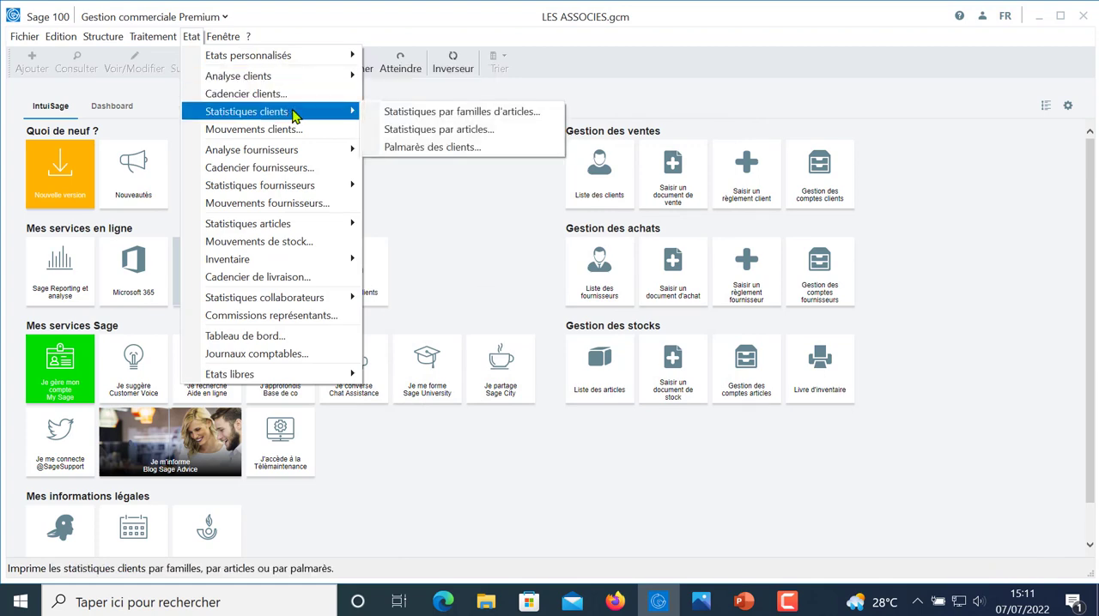
left_click(448, 114)
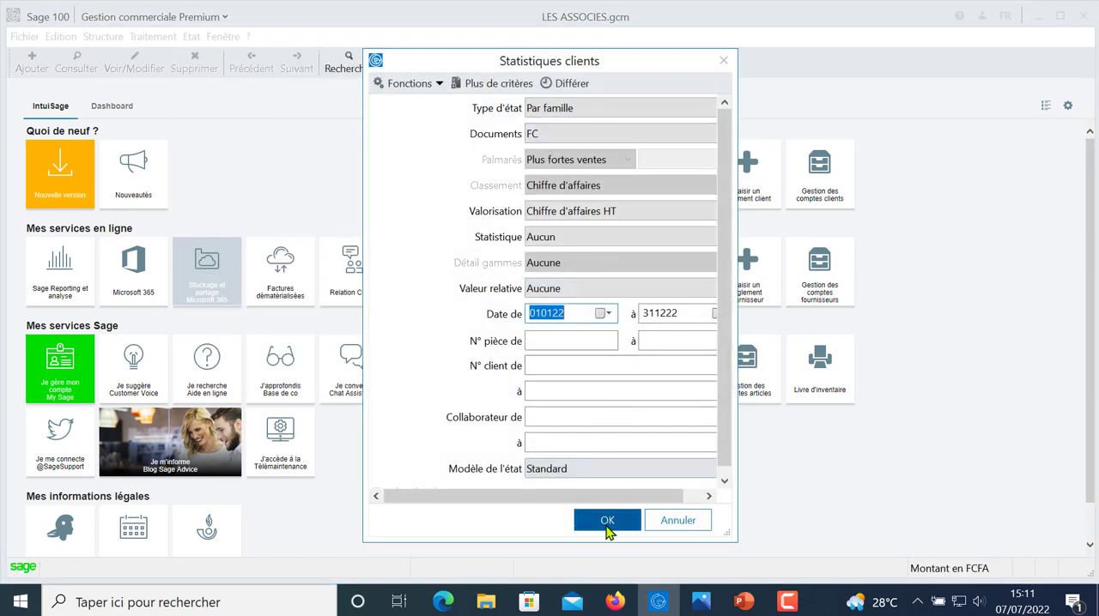
left_click(606, 522)
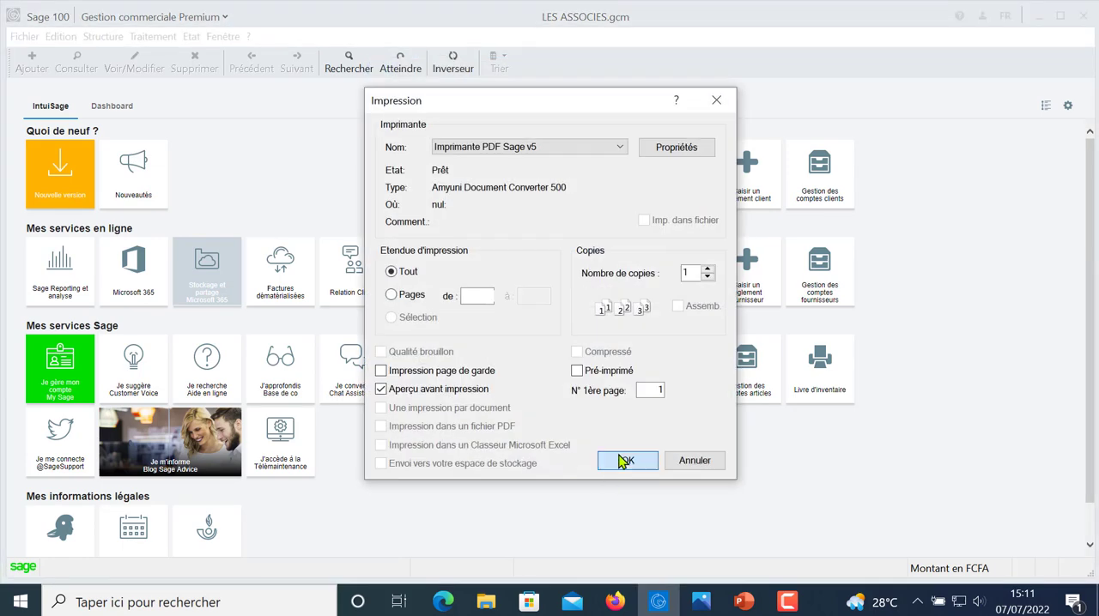
left_click(625, 460)
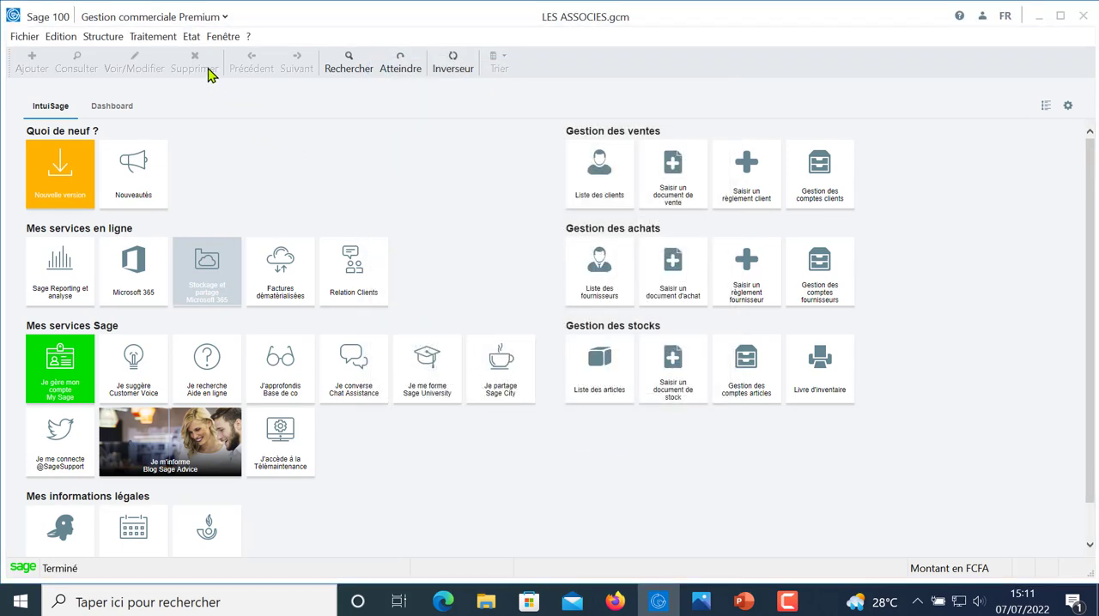
left_click(193, 40)
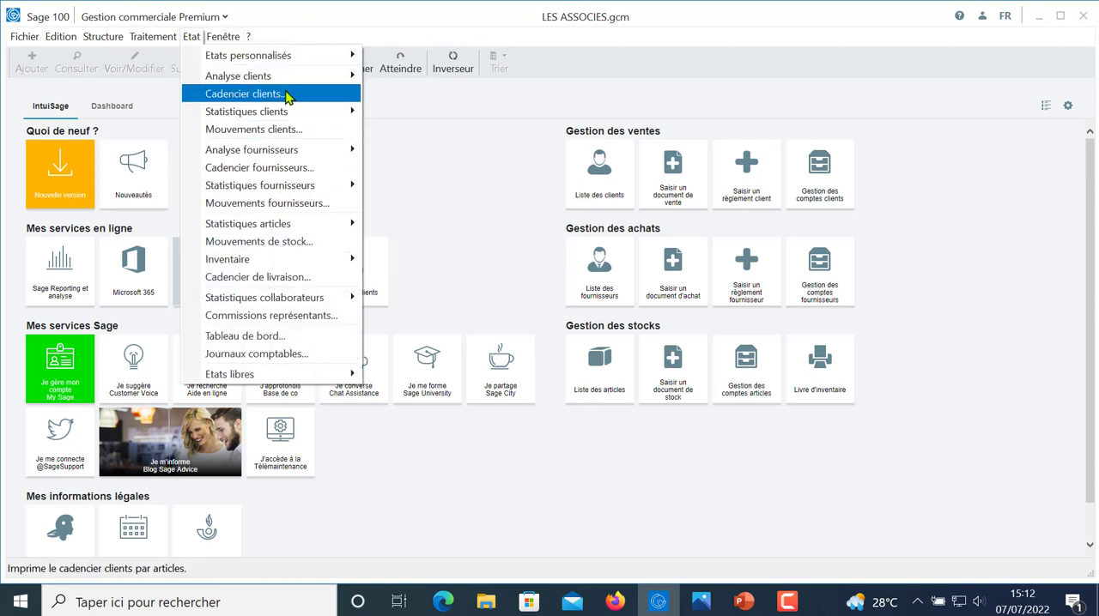
left_click(487, 167)
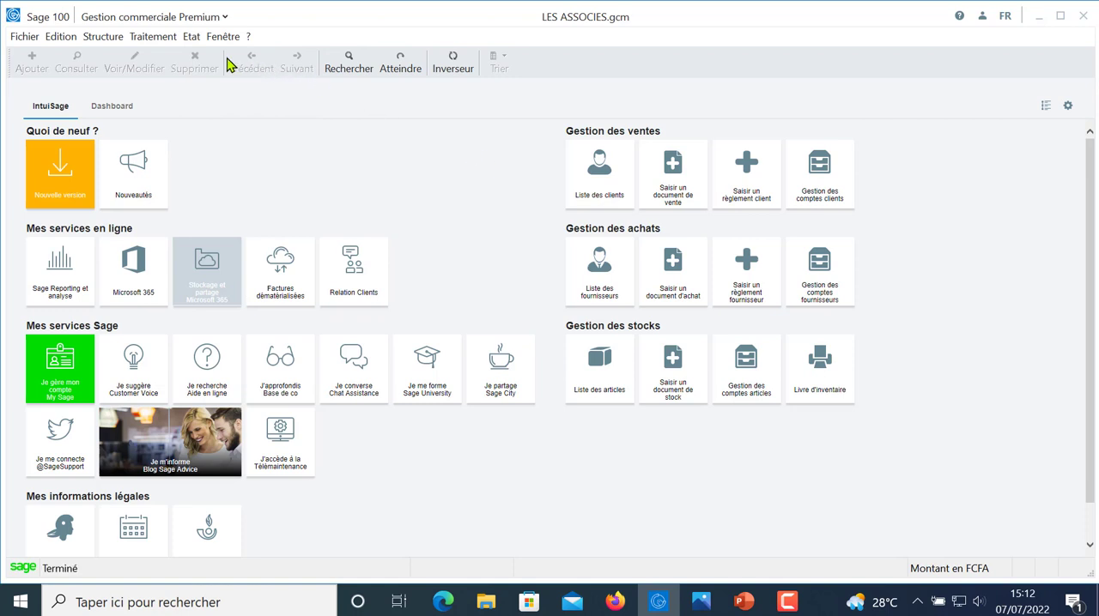
- Start a Rapide simplifié inventory entry of Cumuls de stocks for the SIEGE depot, accepting the prior readjustment of stock values
left_click(154, 38)
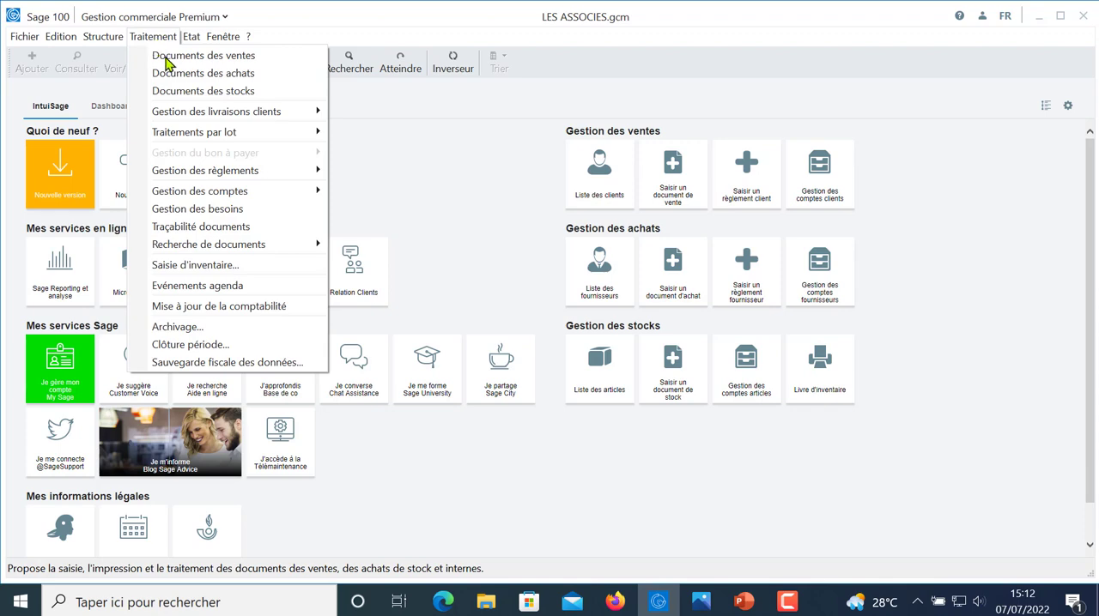
left_click(211, 267)
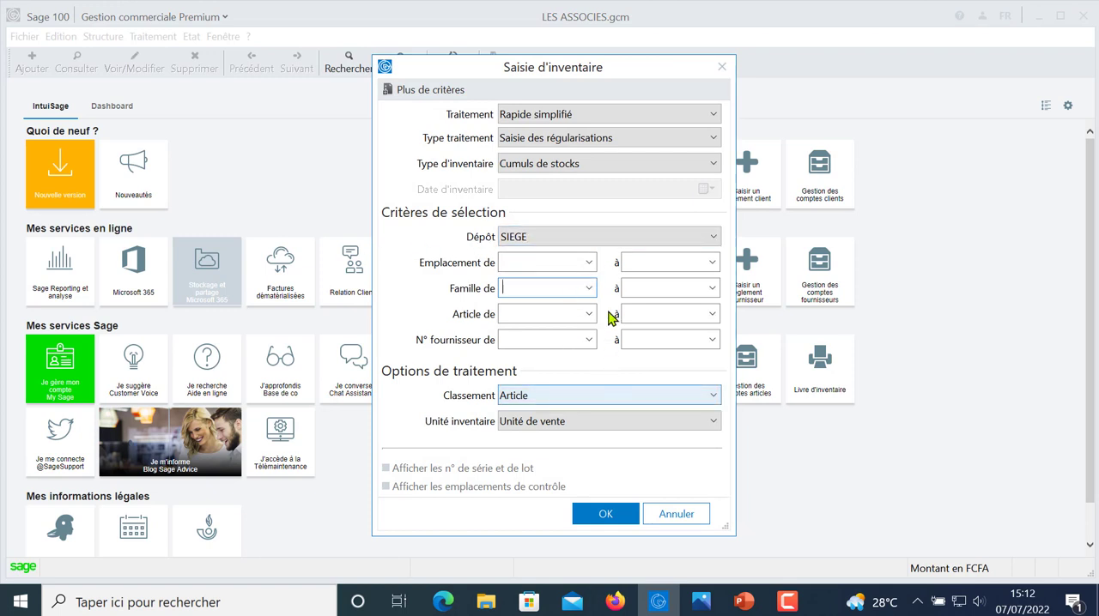
left_click(606, 515)
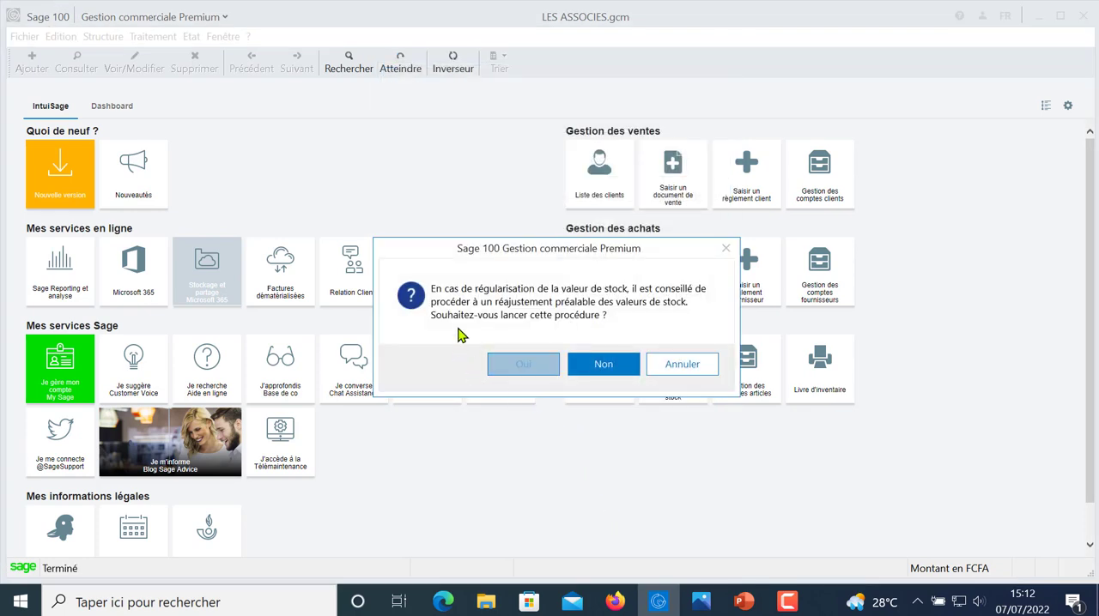
left_click(524, 364)
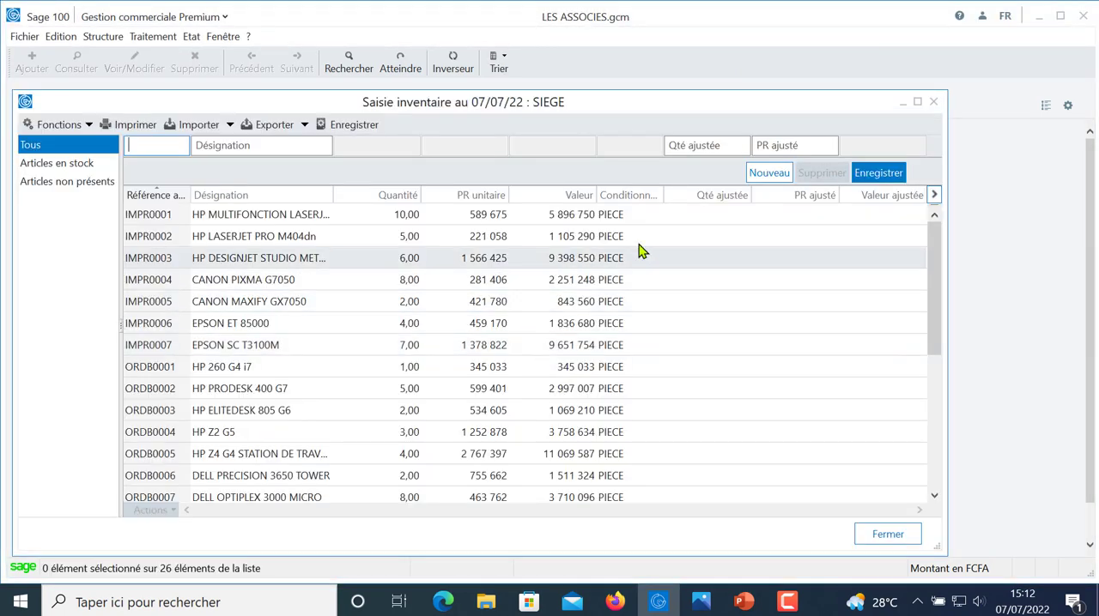
- Look over the SIEGE inventory list, open the article record of IMPR0001, and close it
left_click_drag(933, 248, 927, 210)
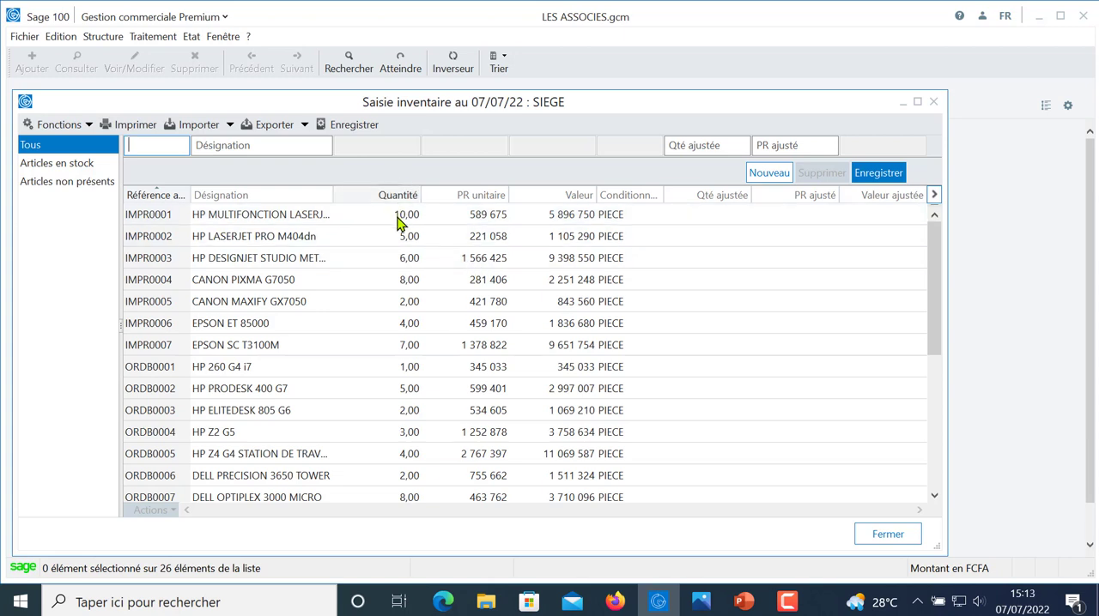
double_click(721, 221)
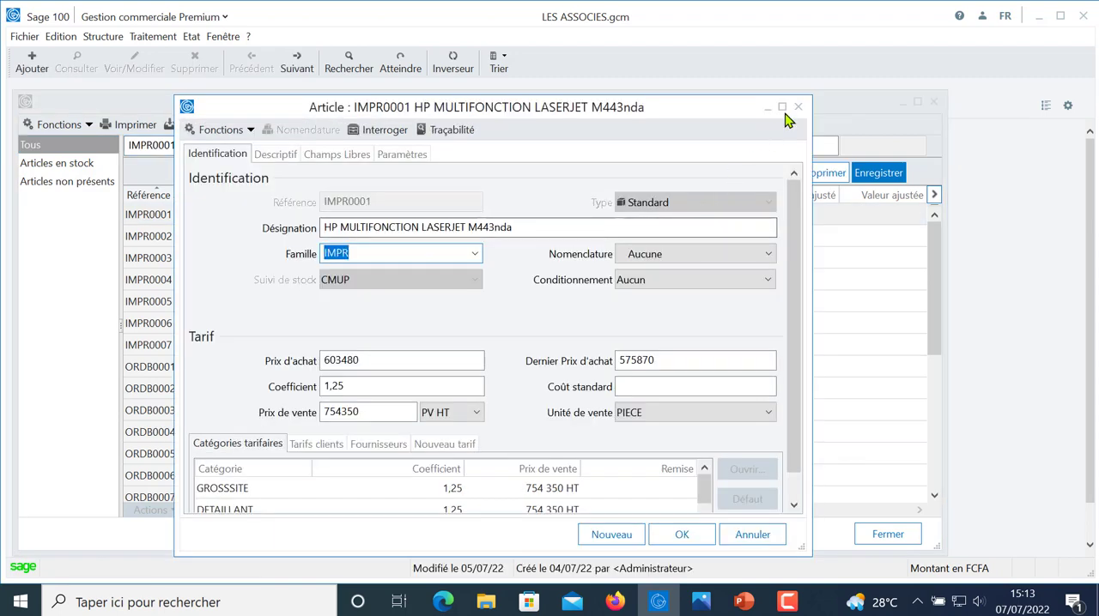
left_click(795, 112)
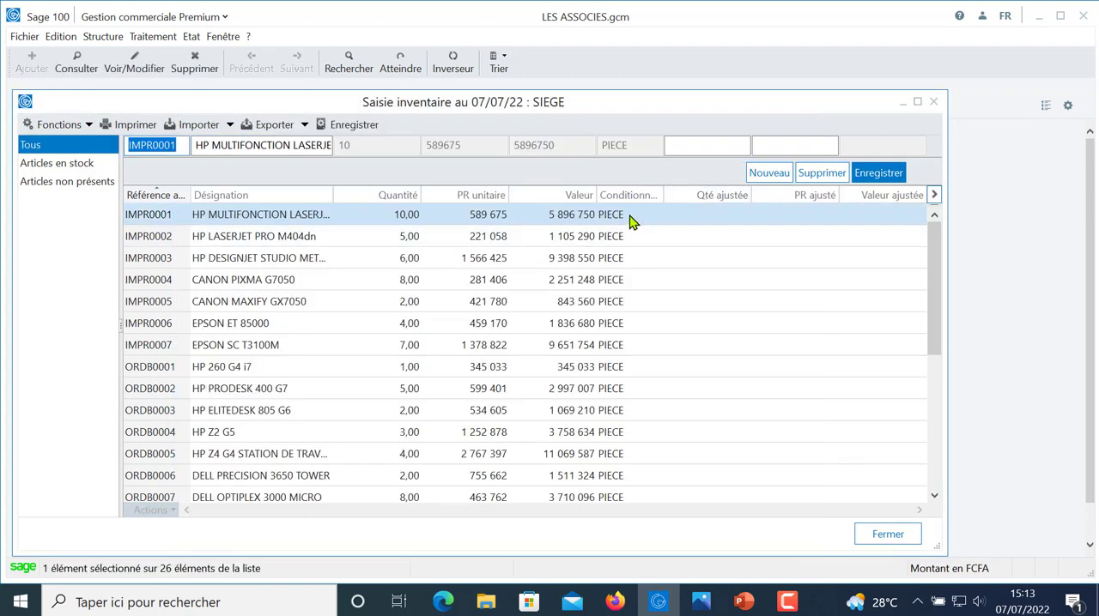
- Set the adjusted quantity of IMPR0001 to 9 in the SIEGE inventory, save the line, and reselect it
left_click(718, 148)
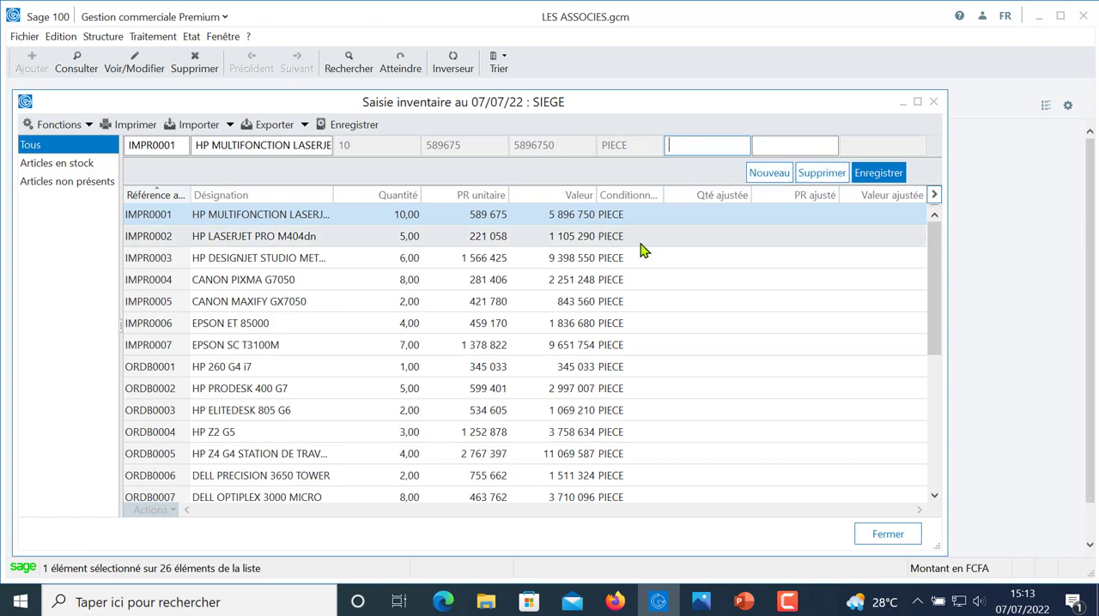
key("Down")
key("Down")
key("Down")
key("Up")
key("Up")
key("Up")
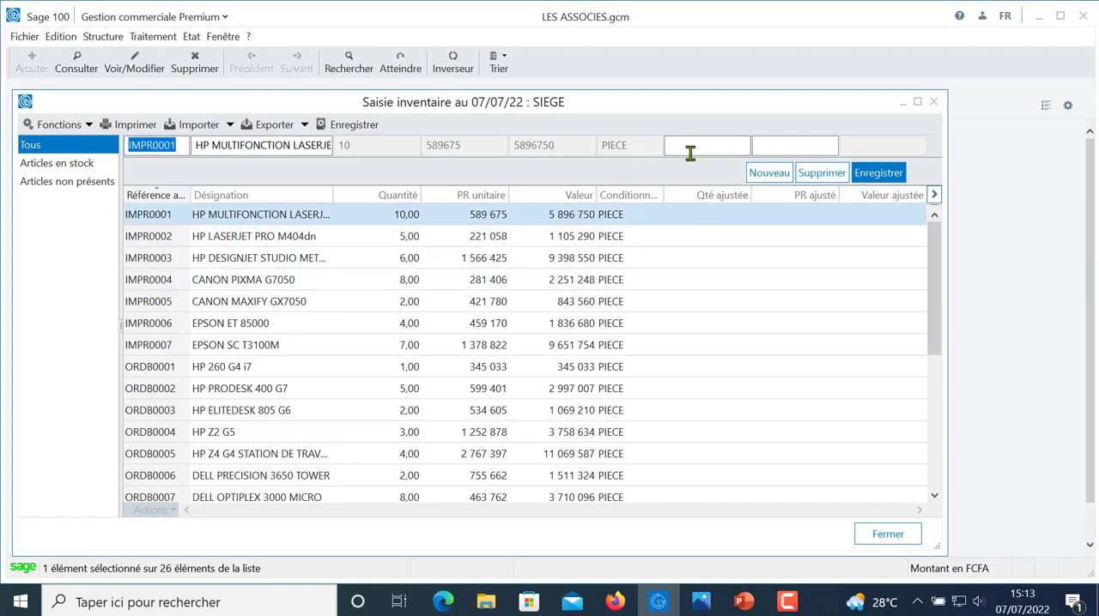
left_click(691, 148)
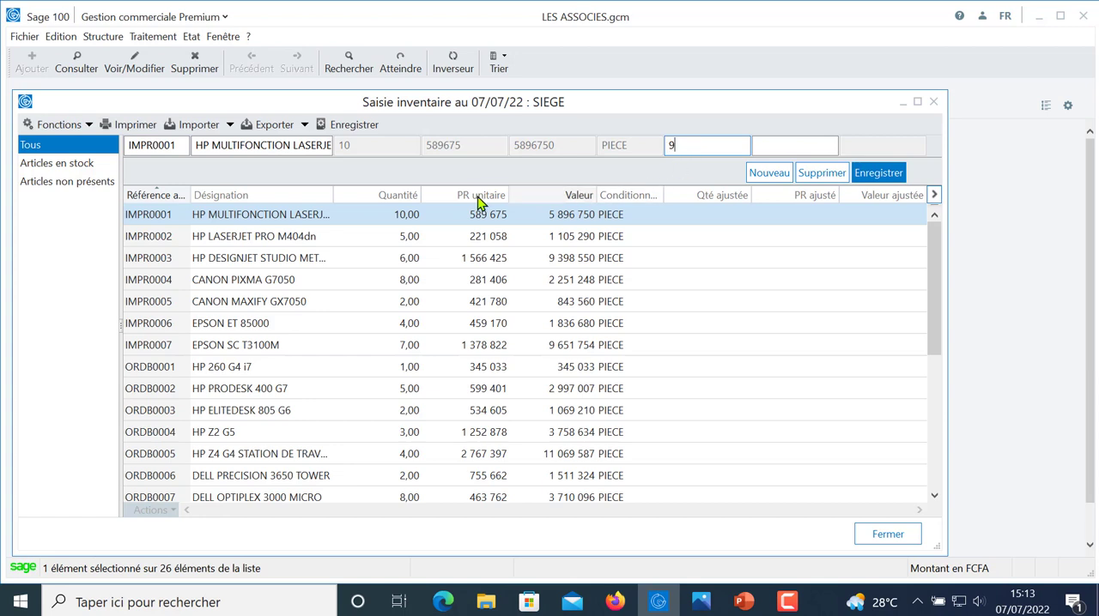
left_click(876, 173)
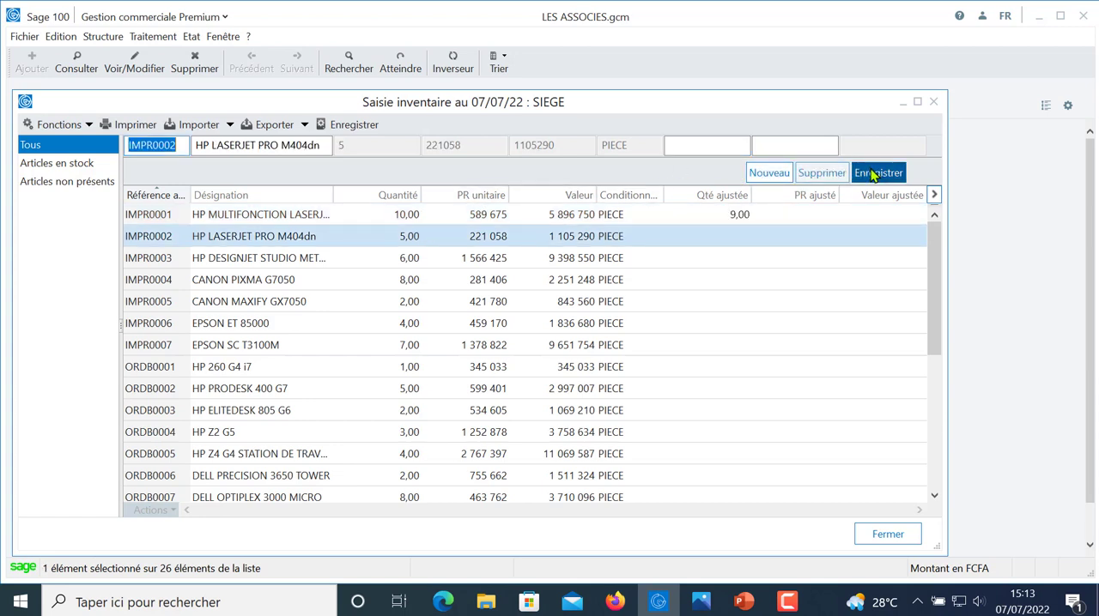
left_click(735, 215)
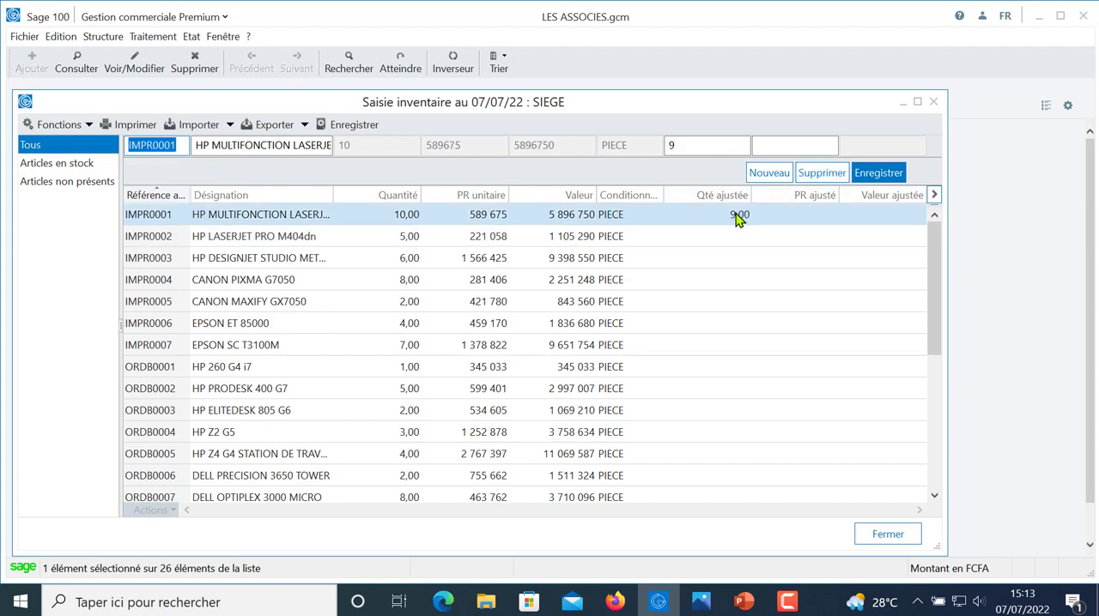